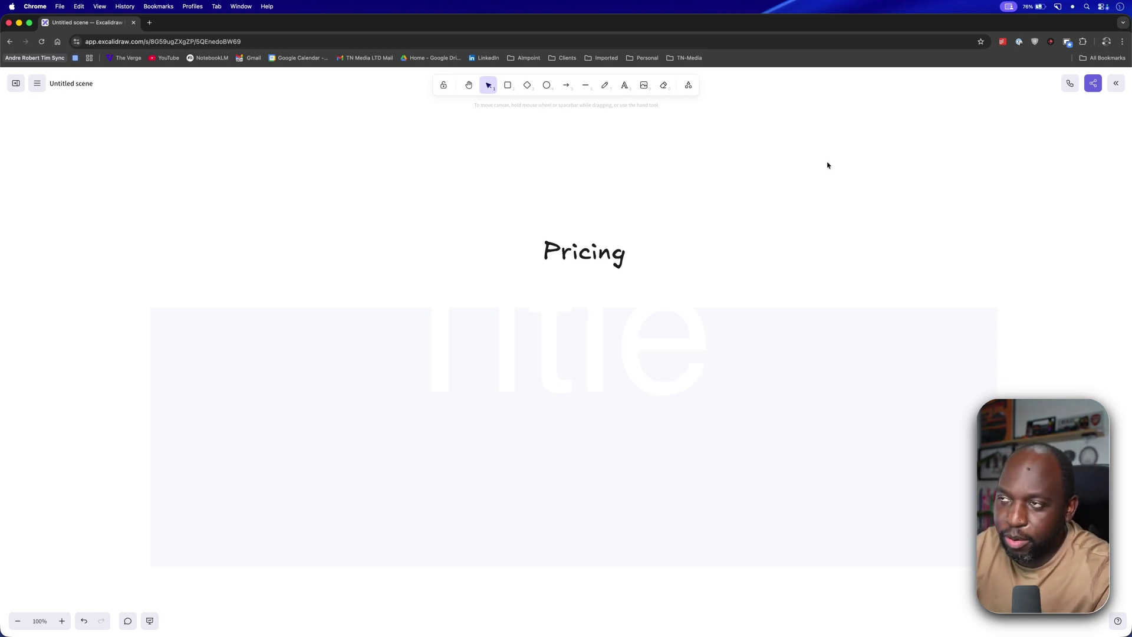
# Shrink the pale cover rectangle from its left edge to reveal Seats + cores, then Cloud
pyautogui.click(462, 380)
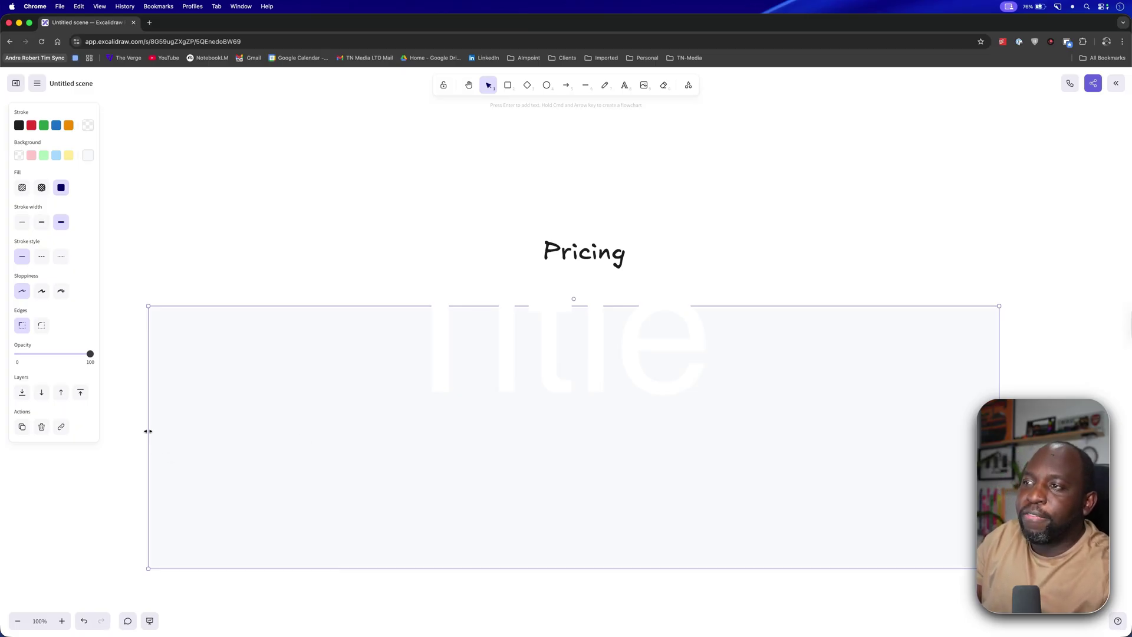
pyautogui.moveTo(148, 431); pyautogui.dragTo(388, 426)
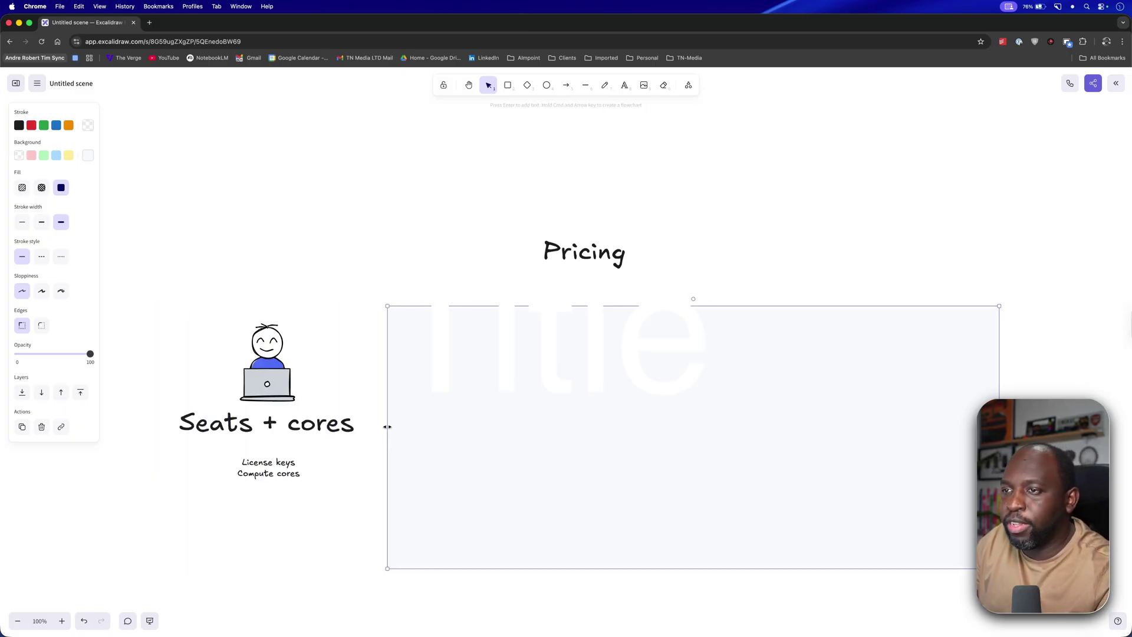
pyautogui.scroll(-3, 387, 426)
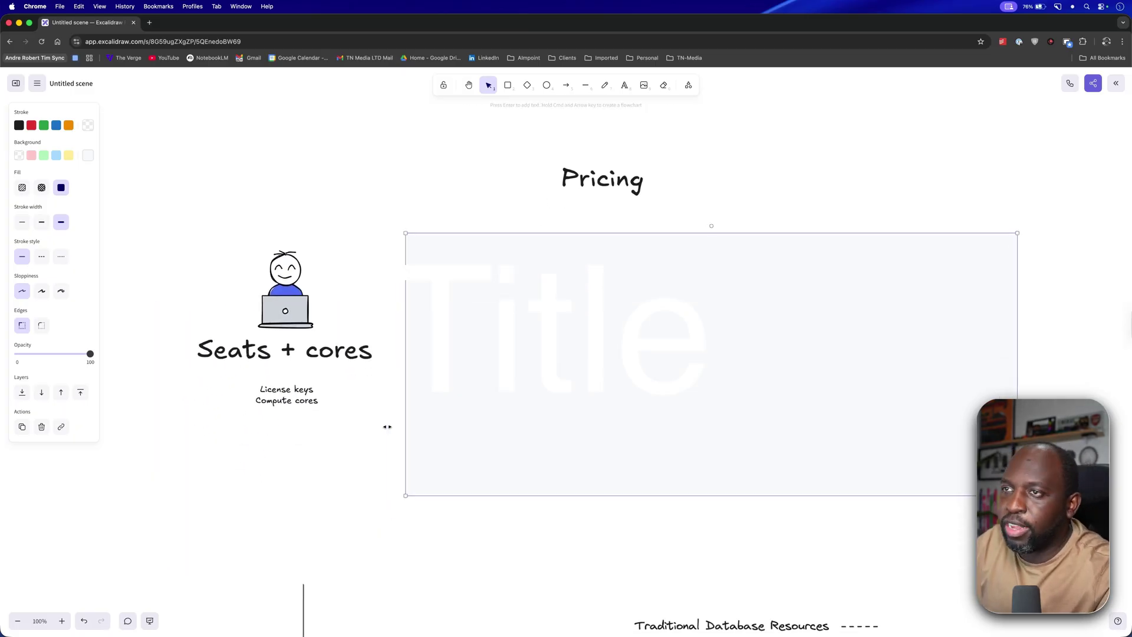
pyautogui.scroll(1, 387, 426)
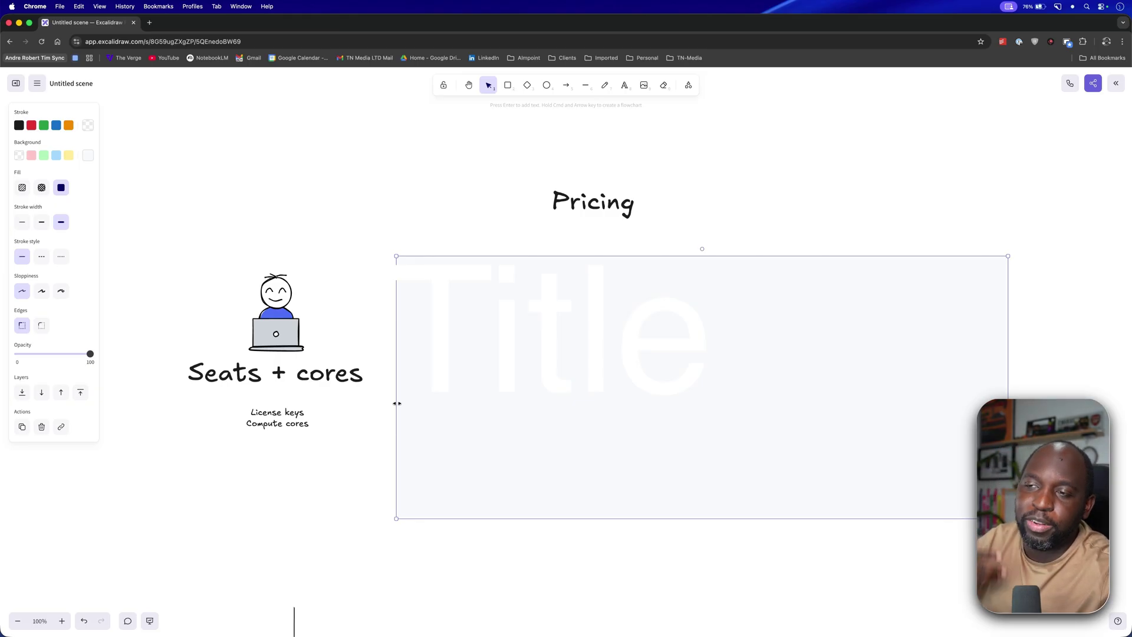
pyautogui.moveTo(397, 403)
pyautogui.mouseDown()
pyautogui.moveTo(706, 409)
pyautogui.moveTo(677, 411)
pyautogui.mouseUp()
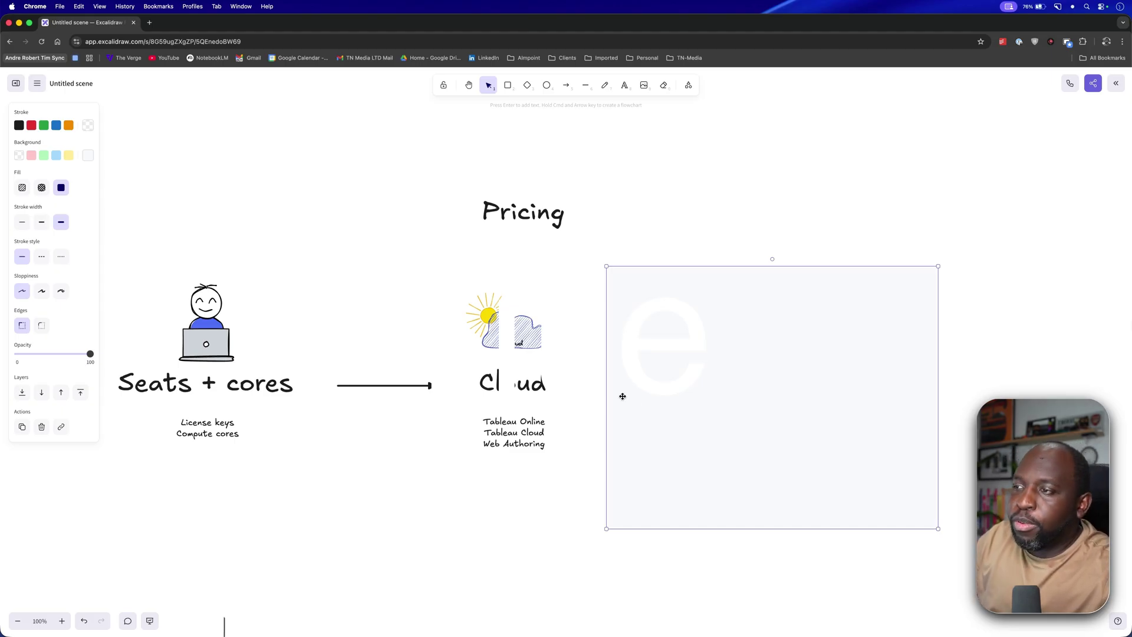
# Delete the cover rectangle to reveal the Consumption section with its dashed arrow
pyautogui.press('Delete')
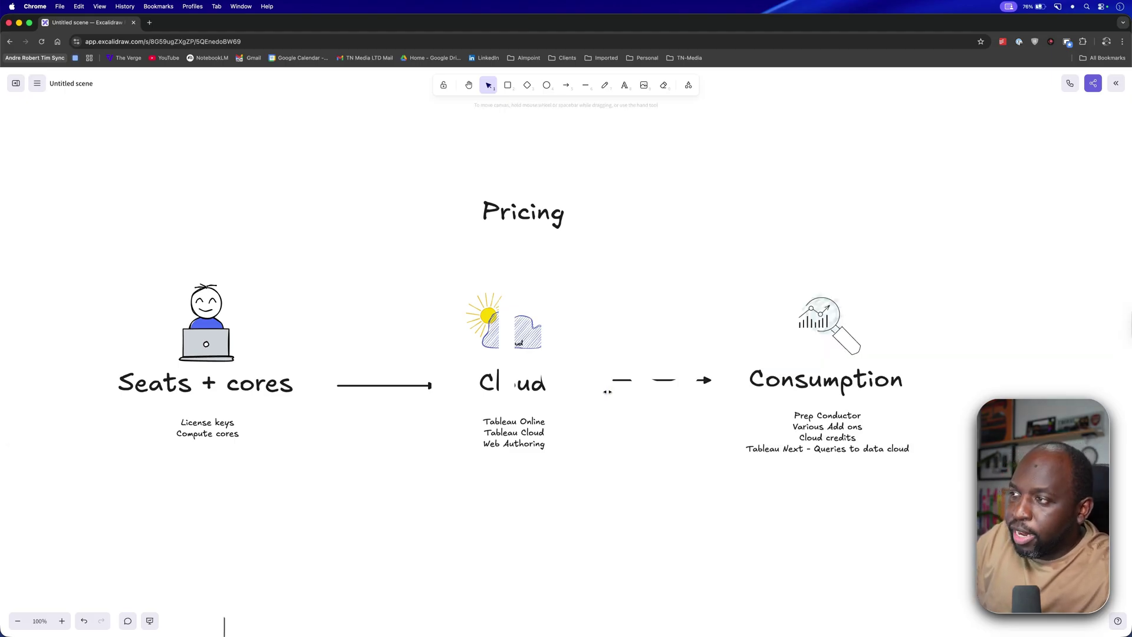
# Scroll the canvas down and left to view the full Pricing board
pyautogui.scroll(-2, 661, 469)
pyautogui.hscroll(-1, 661, 468)
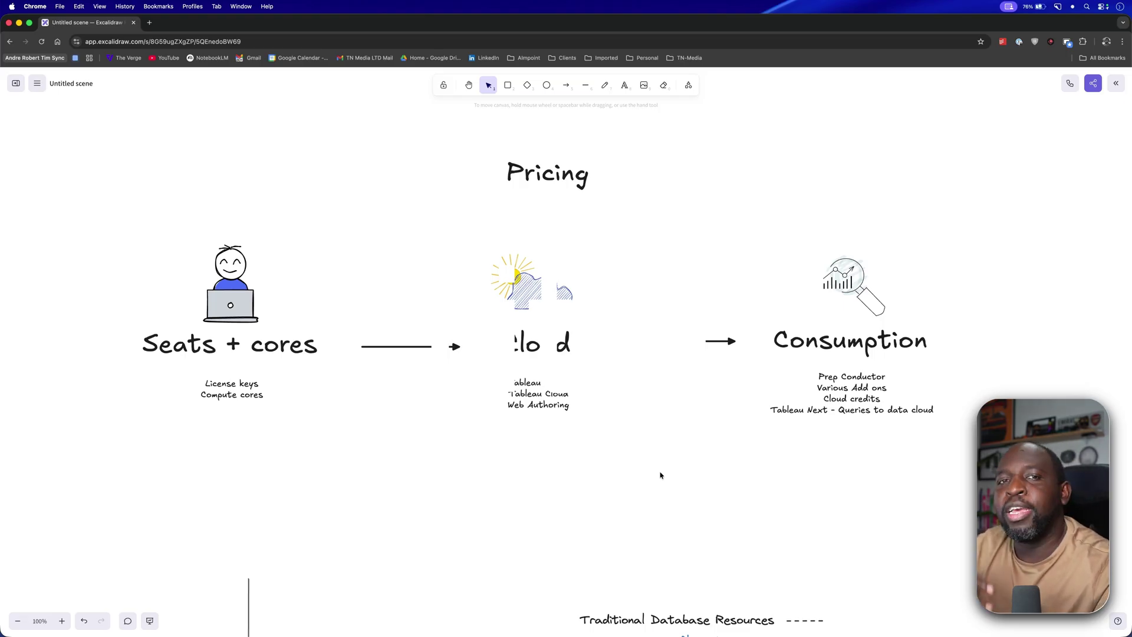
# Scroll down to the Traditional Database vs Snowflake capacity-by-day chart
pyautogui.scroll(-5, 660, 475)
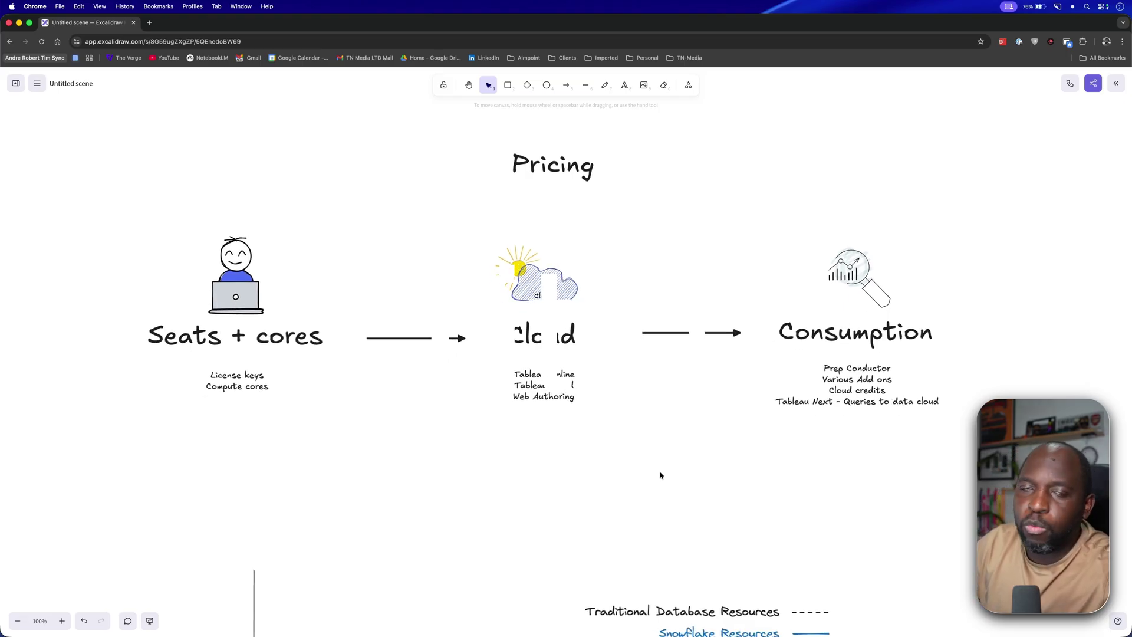
pyautogui.scroll(-8, 661, 475)
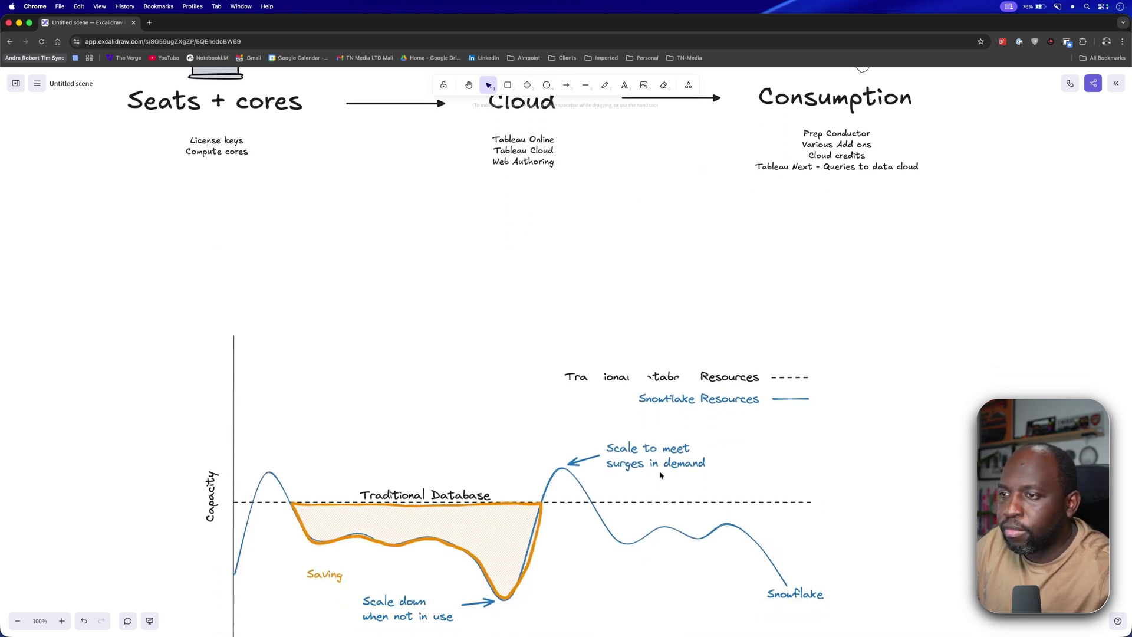
pyautogui.scroll(-4, 660, 476)
pyautogui.hscroll(-2, 660, 475)
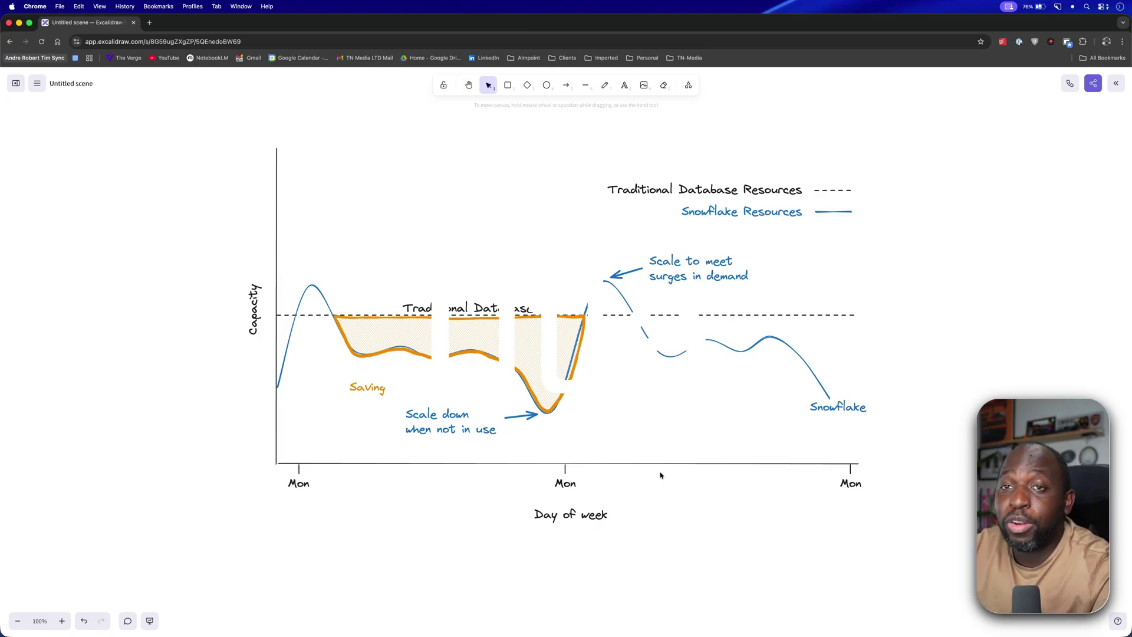
pyautogui.scroll(-4, 660, 474)
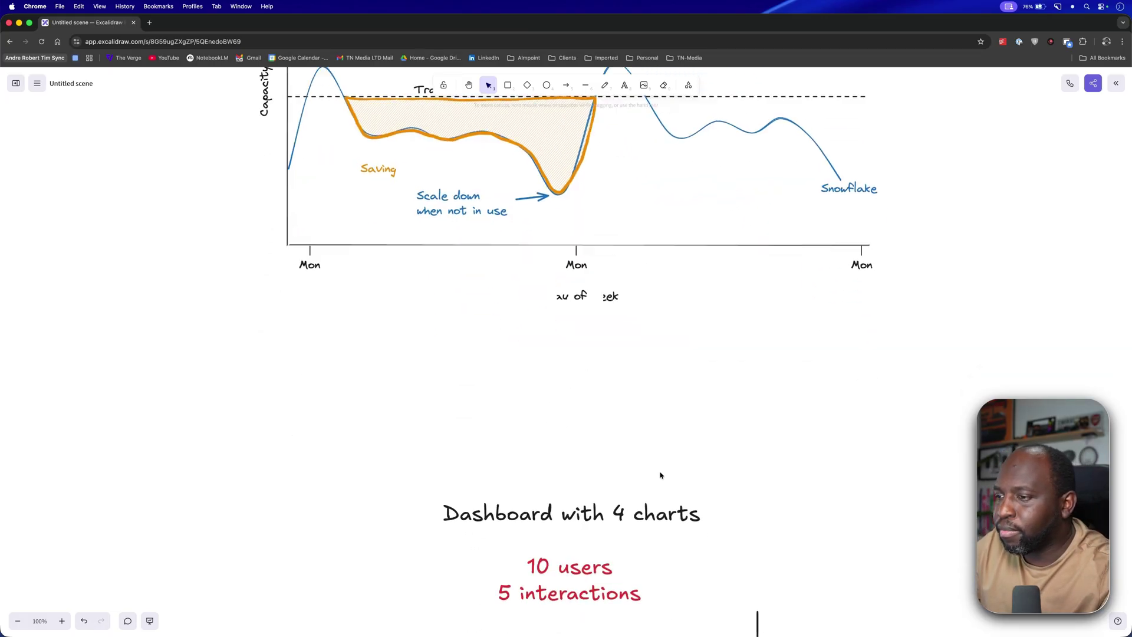
# Pan to empty canvas and create a black 'Tableau' text label
pyautogui.scroll(3, 661, 474)
pyautogui.scroll(2, 660, 474)
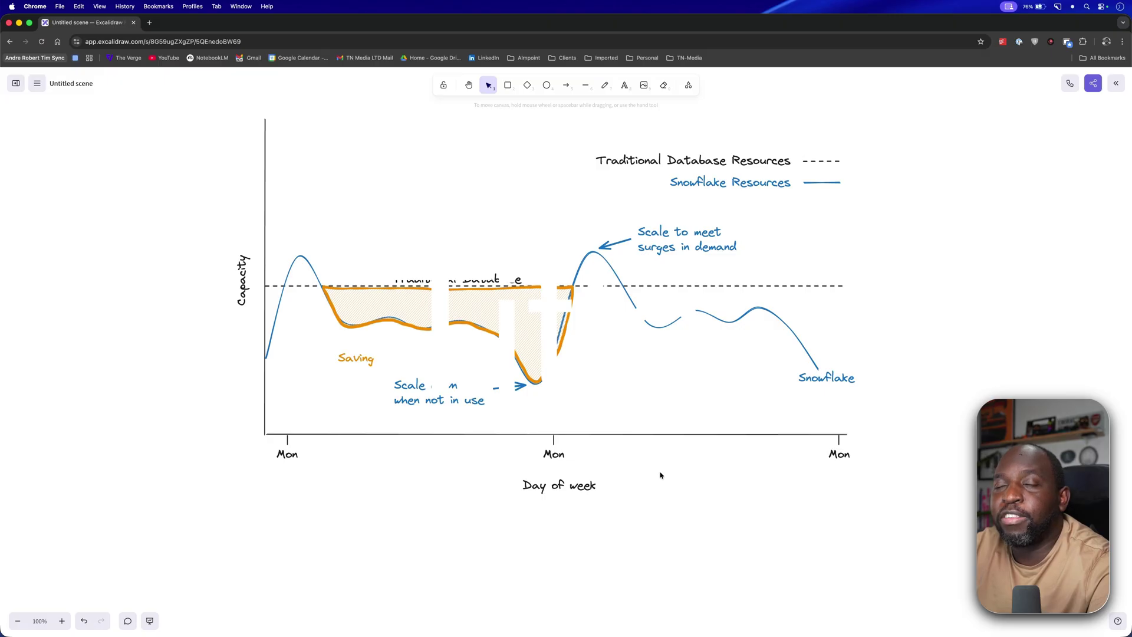
pyautogui.hscroll(10, 661, 475)
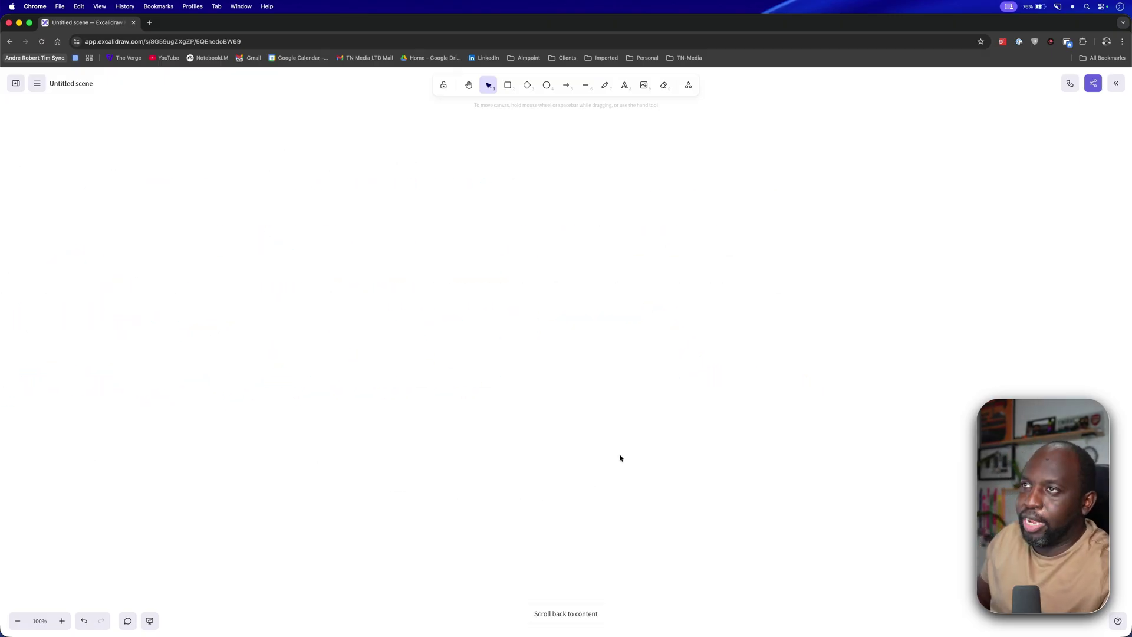
pyautogui.click(507, 87)
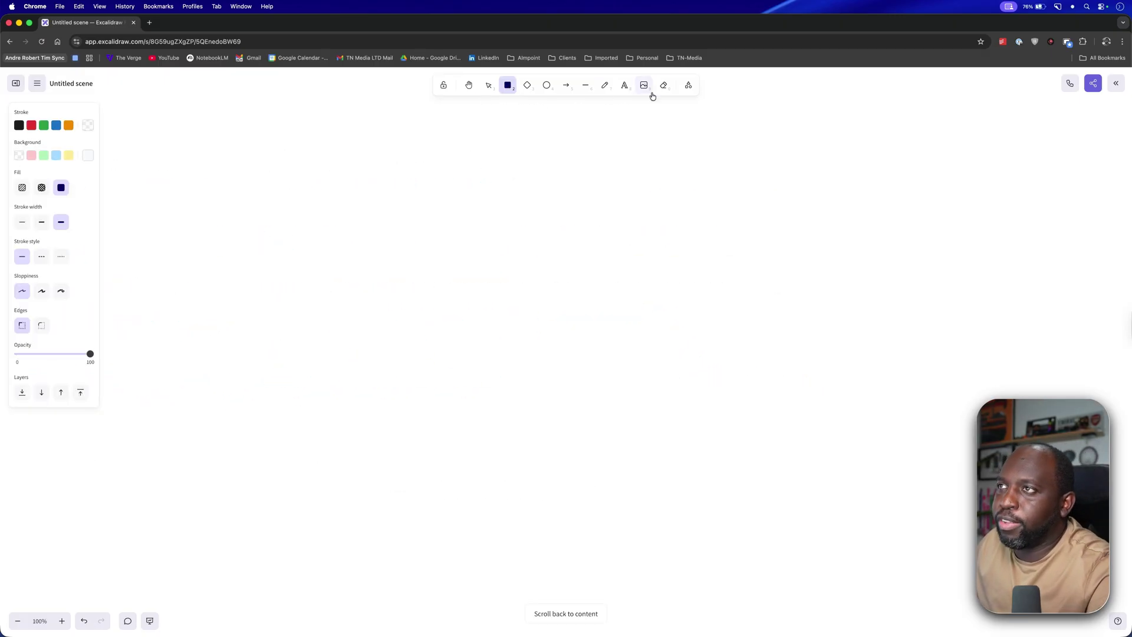
pyautogui.click(624, 87)
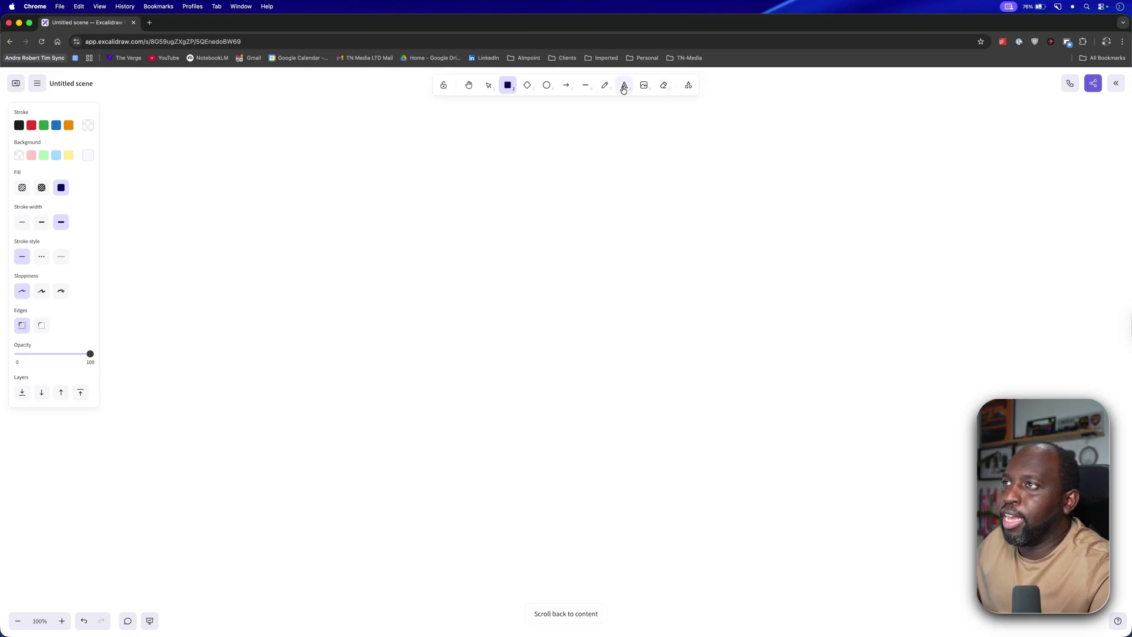
pyautogui.click(18, 125)
pyautogui.moveTo(353, 155); pyautogui.dragTo(486, 169)
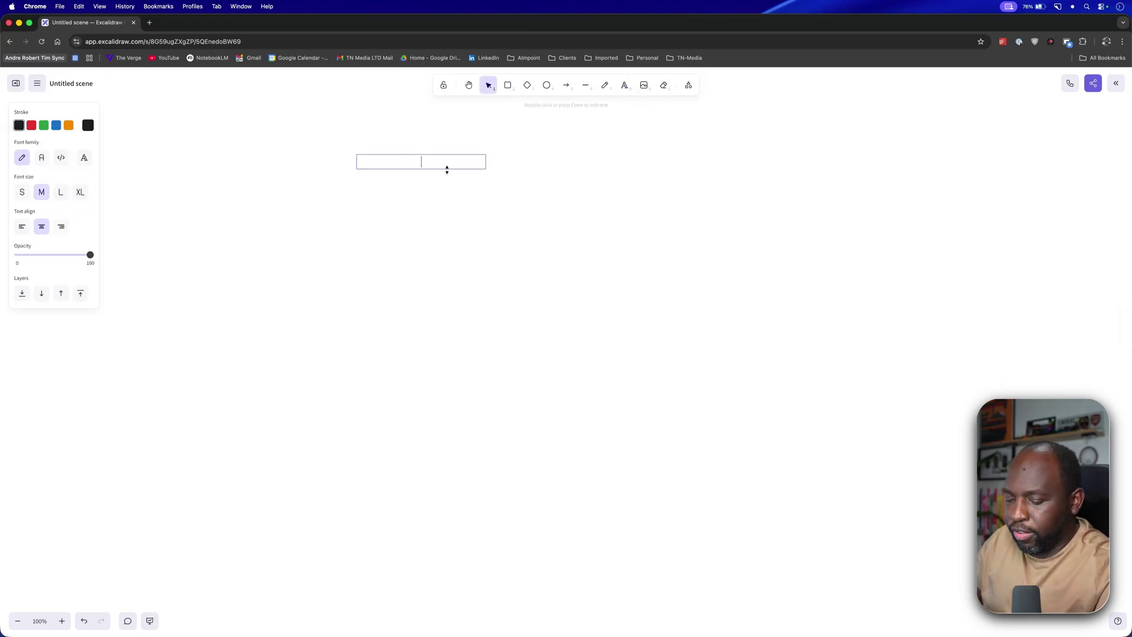
pyautogui.write('Tableau')
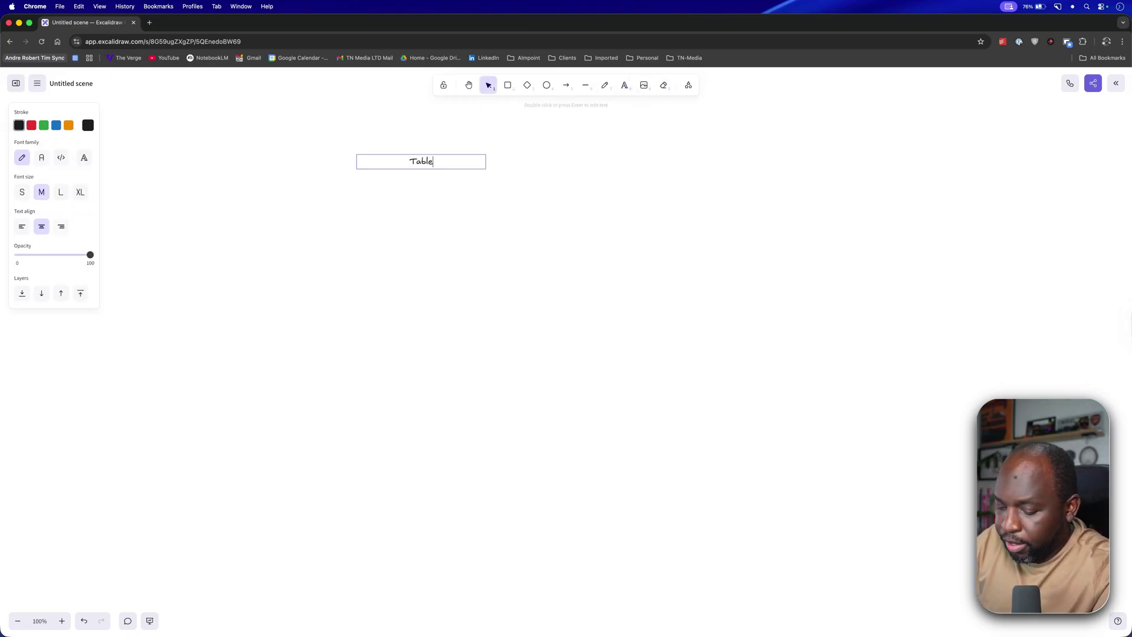
pyautogui.click(479, 181)
# Move the Tableau text, enlarge it, and make it blue
pyautogui.moveTo(419, 158); pyautogui.dragTo(558, 188)
pyautogui.moveTo(626, 200)
pyautogui.mouseDown()
pyautogui.moveTo(991, 232)
pyautogui.moveTo(577, 213)
pyautogui.mouseUp()
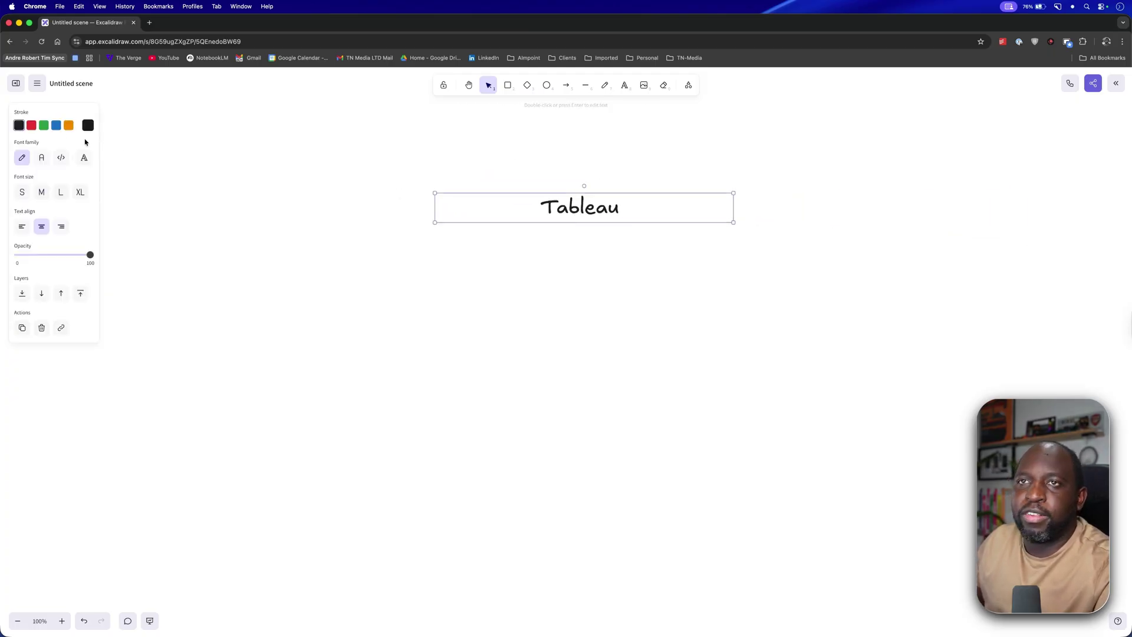
pyautogui.click(56, 125)
pyautogui.click(567, 298)
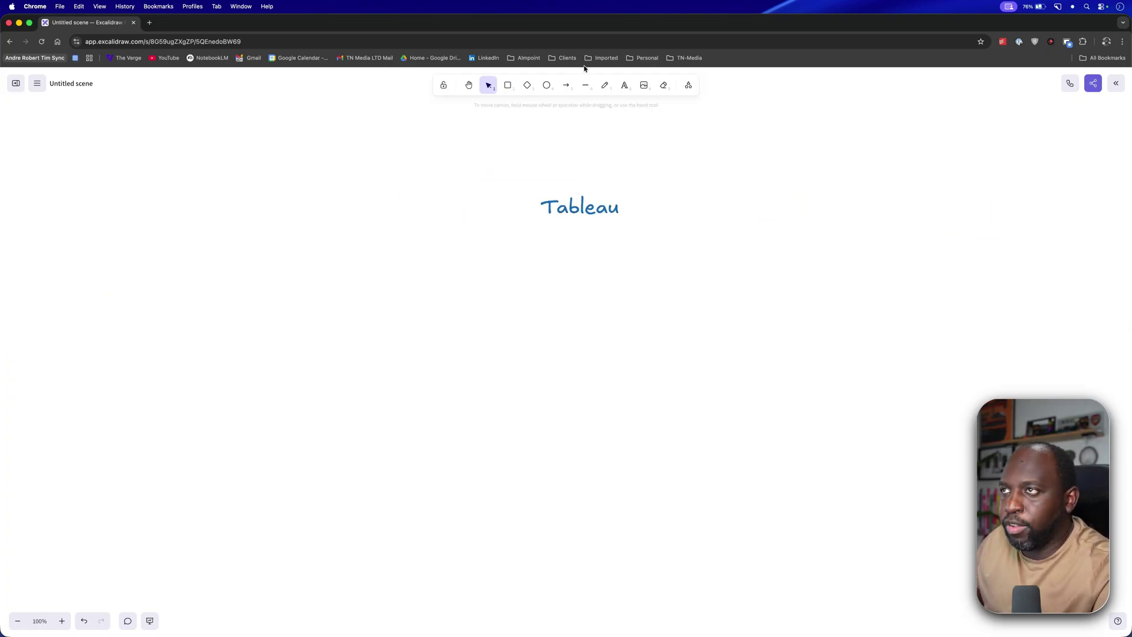
# Draw a small blue diamond and fit the Tableau text beside it
pyautogui.click(531, 88)
pyautogui.moveTo(503, 197); pyautogui.dragTo(530, 220)
pyautogui.click(455, 180)
pyautogui.moveTo(453, 175); pyautogui.dragTo(664, 254)
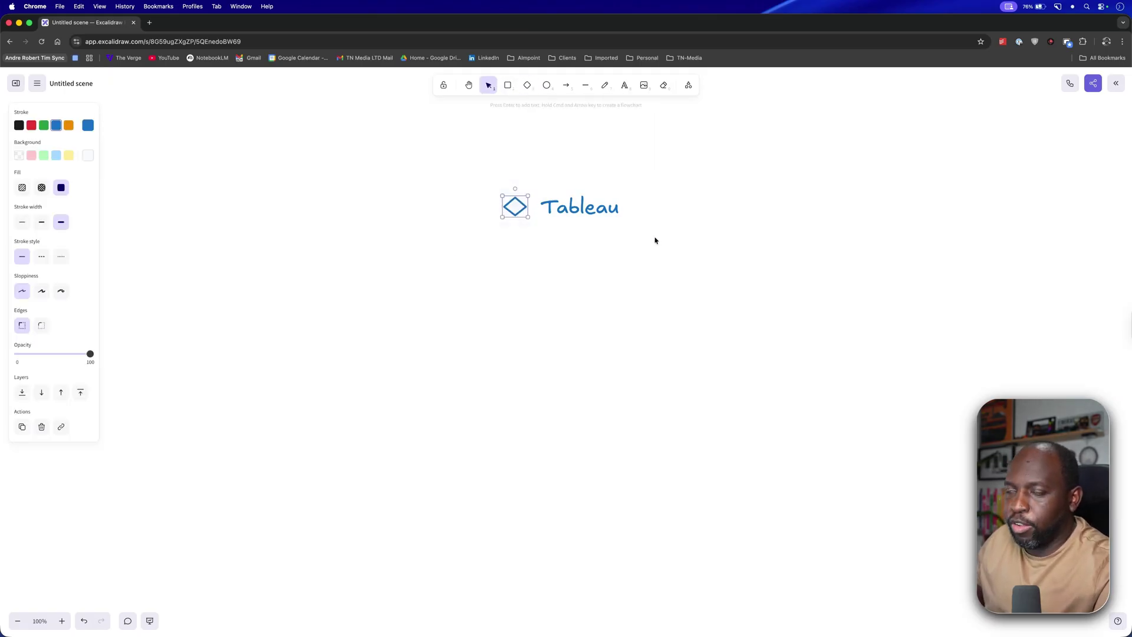
pyautogui.click(586, 215)
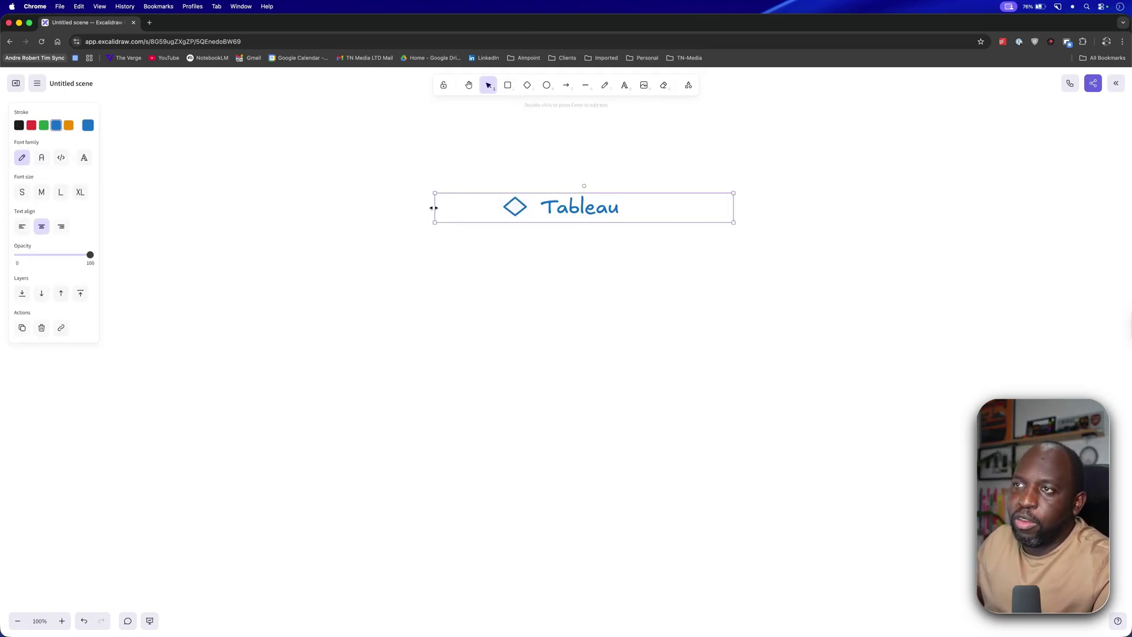
pyautogui.moveTo(433, 208)
pyautogui.mouseDown()
pyautogui.moveTo(607, 208)
pyautogui.moveTo(583, 210)
pyautogui.mouseUp()
pyautogui.click(655, 273)
pyautogui.click(650, 211)
pyautogui.moveTo(455, 176); pyautogui.dragTo(661, 251)
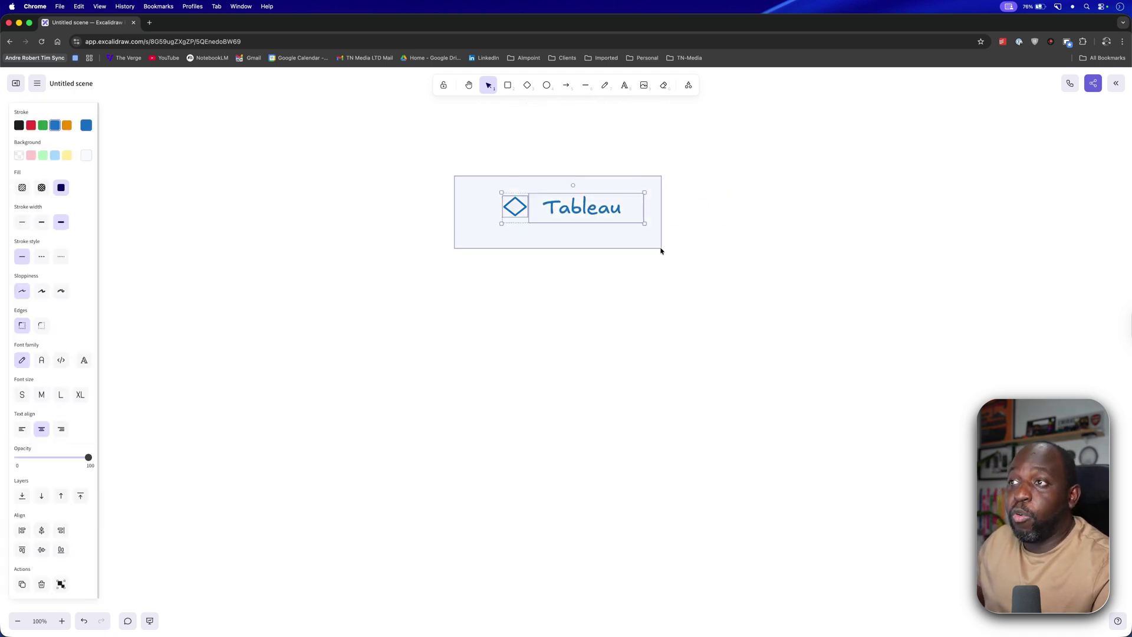
# Duplicate the diamond-and-label pair to the left and rename it 'Snowflake'
pyautogui.moveTo(579, 200); pyautogui.dragTo(373, 194)
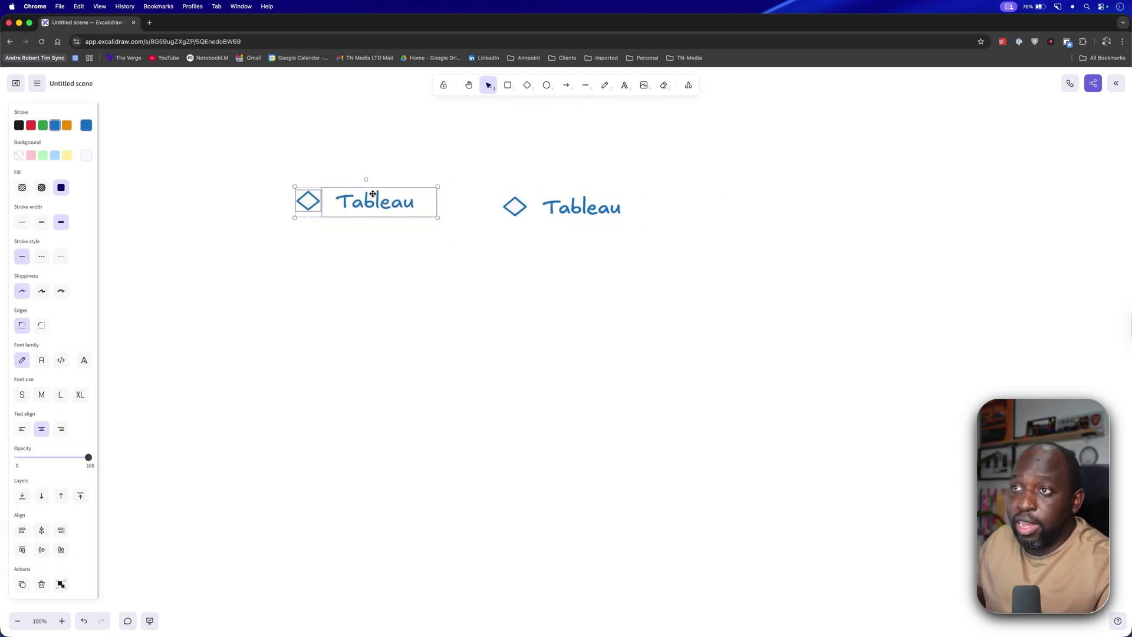
pyautogui.doubleClick(373, 196)
pyautogui.doubleClick(371, 201)
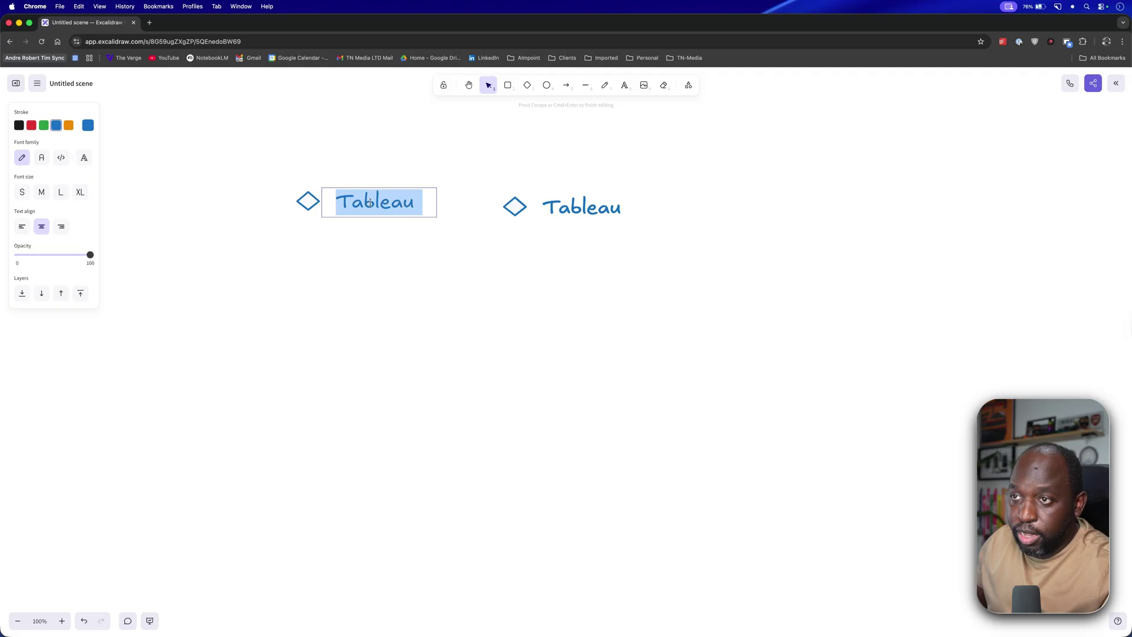
pyautogui.write('Snowflake')
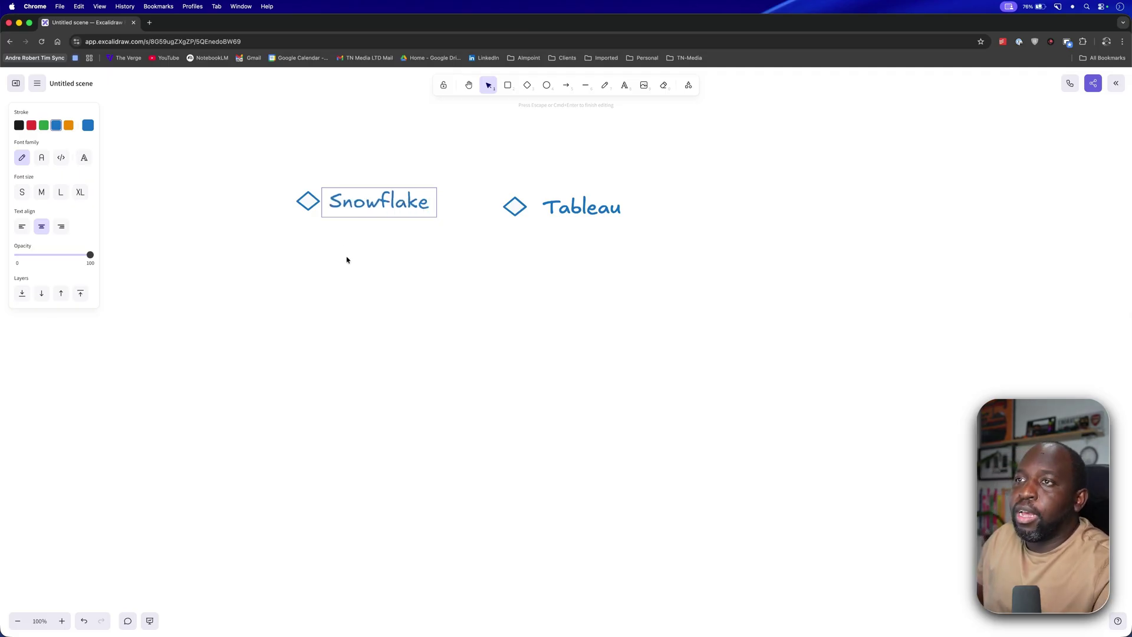
pyautogui.moveTo(265, 152); pyautogui.dragTo(448, 251)
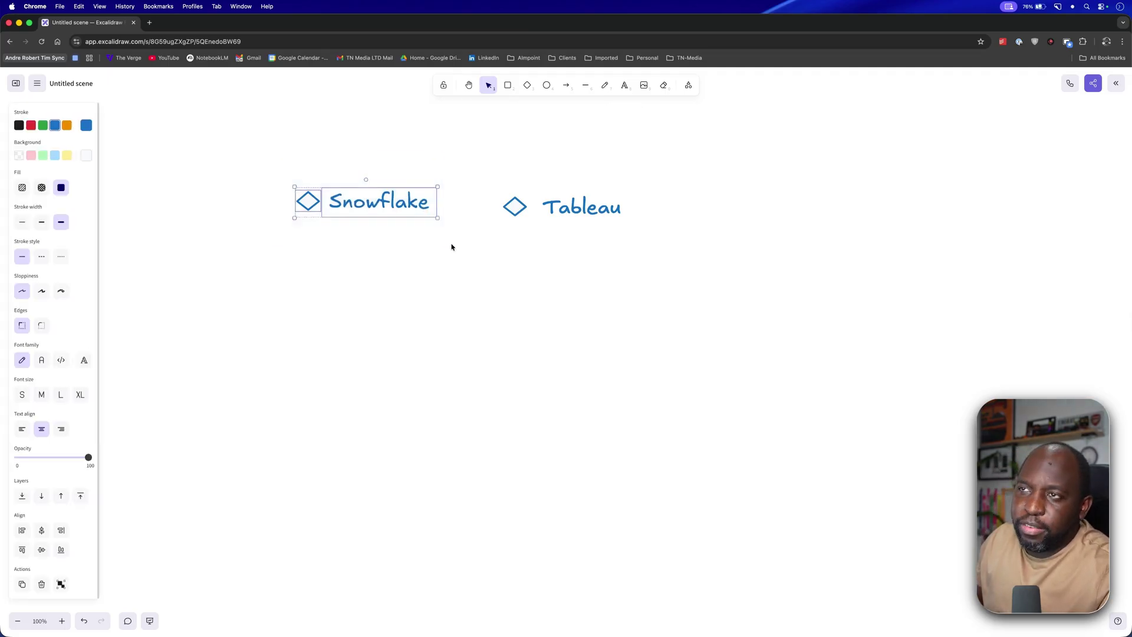
pyautogui.moveTo(372, 201); pyautogui.dragTo(377, 207)
pyautogui.click(535, 251)
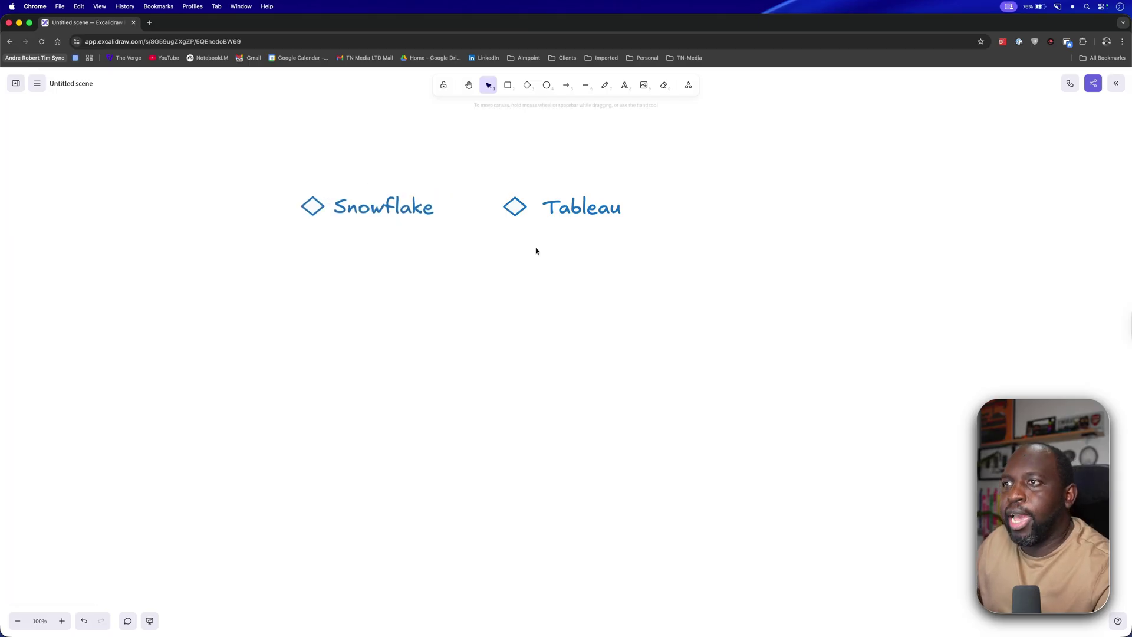
pyautogui.moveTo(273, 179); pyautogui.dragTo(480, 237)
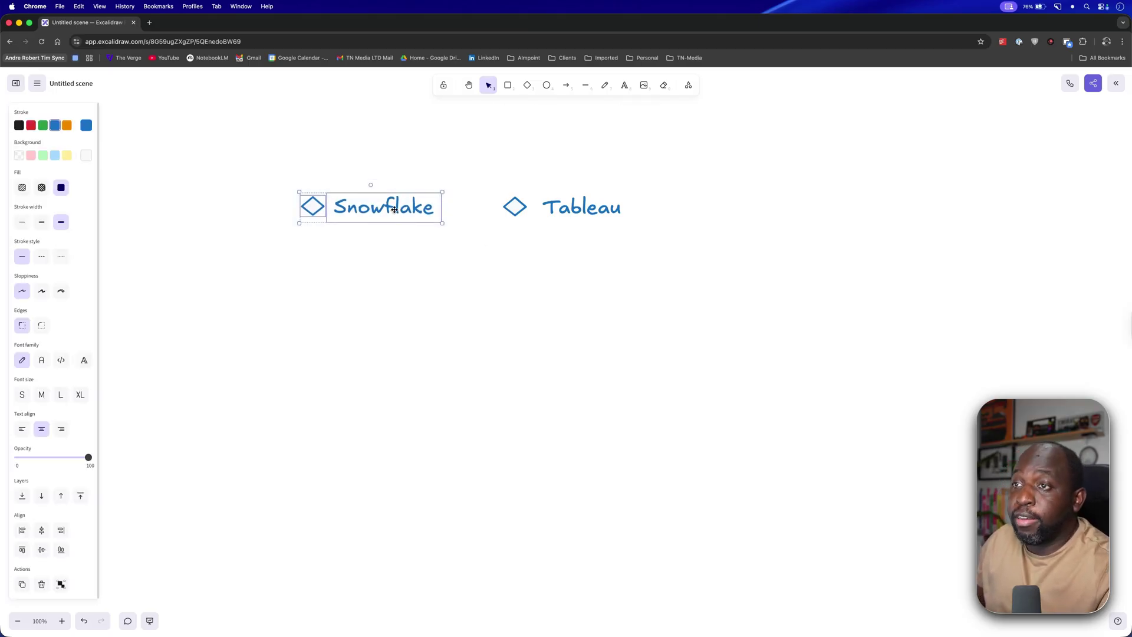
# Copy the pair right of Tableau as 'Claude' and tighten its spacing
pyautogui.moveTo(384, 208); pyautogui.dragTo(775, 209)
pyautogui.doubleClick(774, 210)
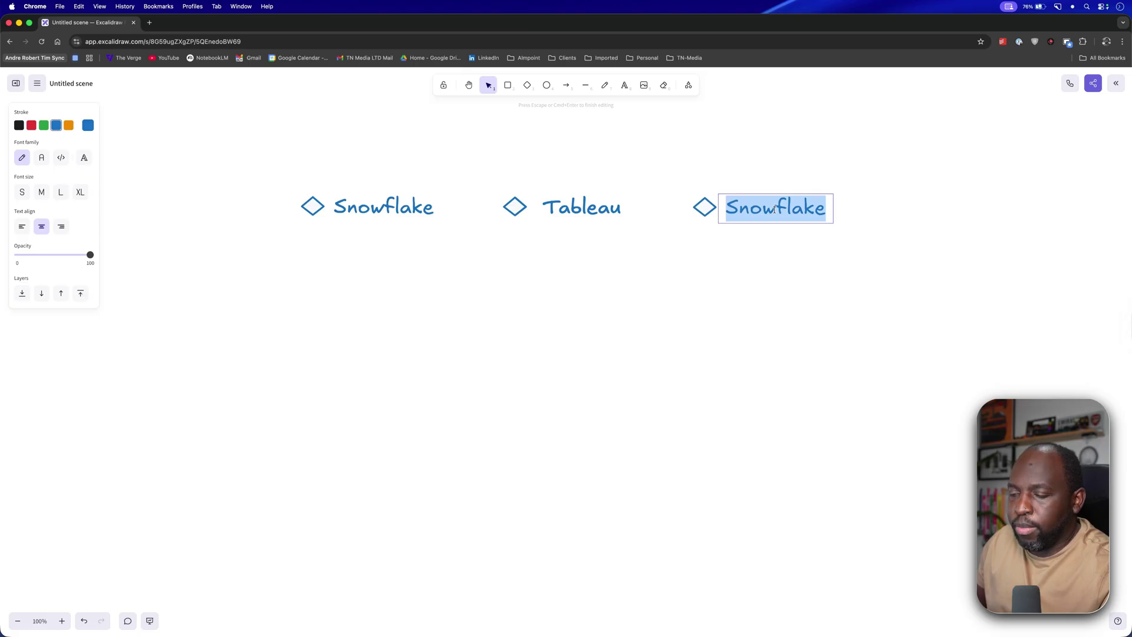
pyautogui.write('Claude')
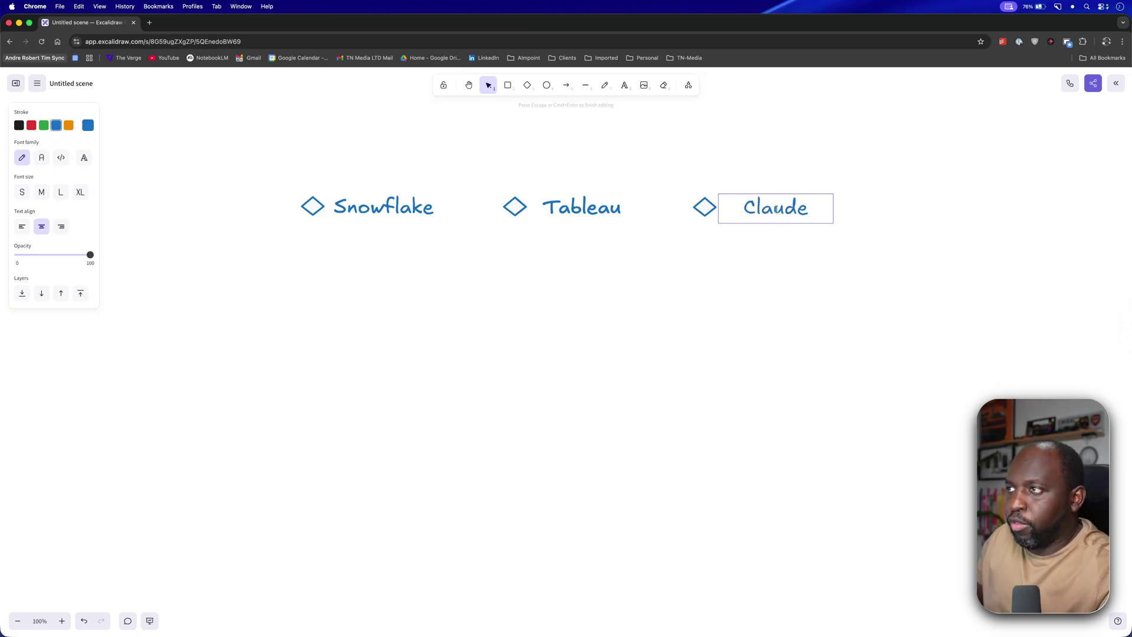
pyautogui.click(754, 257)
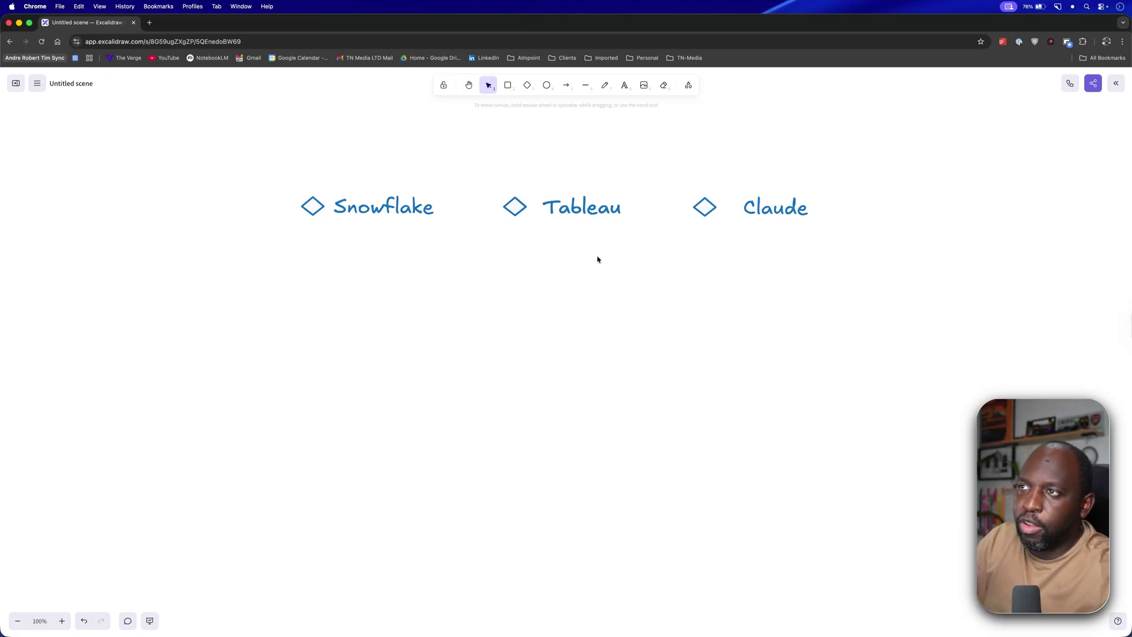
pyautogui.moveTo(704, 204); pyautogui.dragTo(779, 247)
pyautogui.click(765, 264)
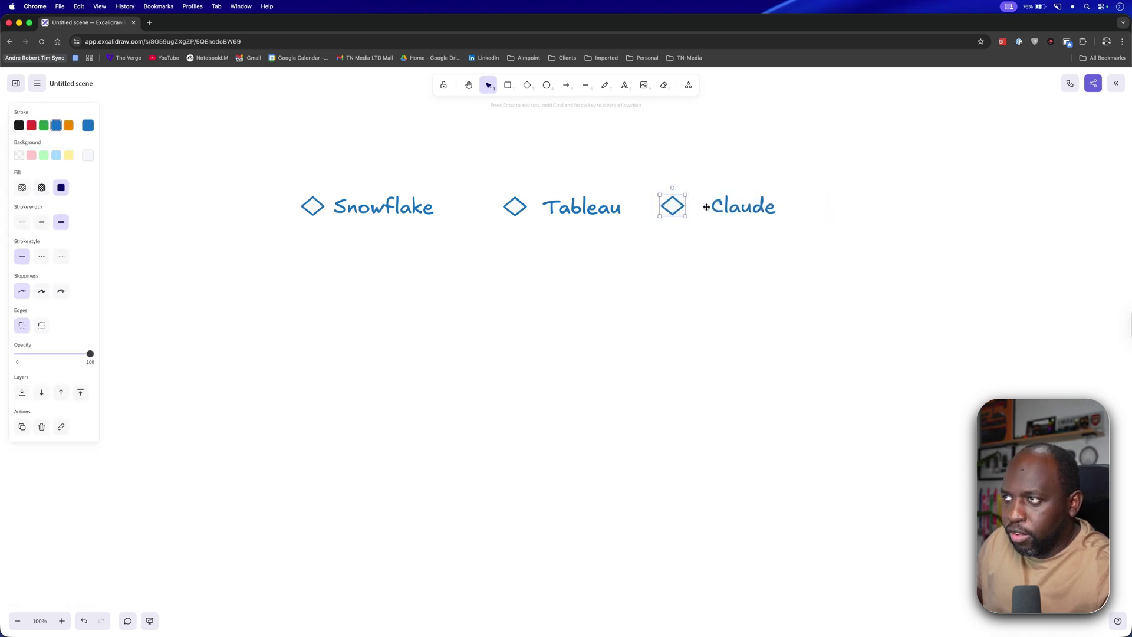
pyautogui.moveTo(732, 214); pyautogui.dragTo(719, 214)
# Duplicate the Claude pair further right as a fourth 'DBT' item
pyautogui.moveTo(647, 179); pyautogui.dragTo(813, 254)
pyautogui.keyDown('alt'); pyautogui.moveTo(732, 203); pyautogui.dragTo(867, 204); pyautogui.keyUp('alt')
pyautogui.doubleClick(867, 204)
pyautogui.write('DBT')
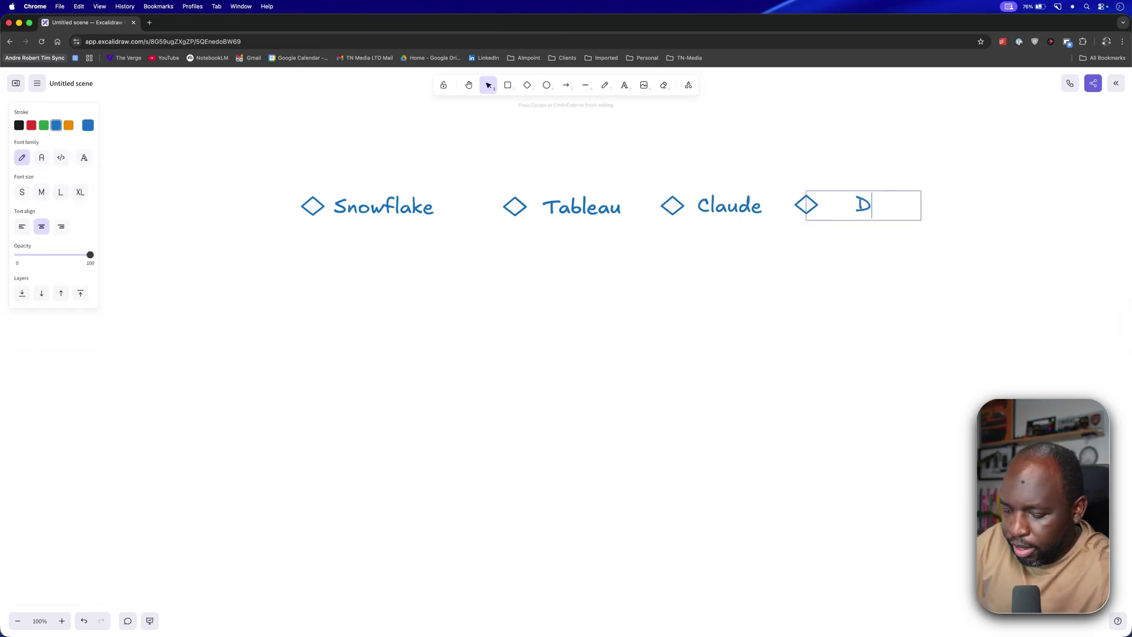
pyautogui.click(899, 285)
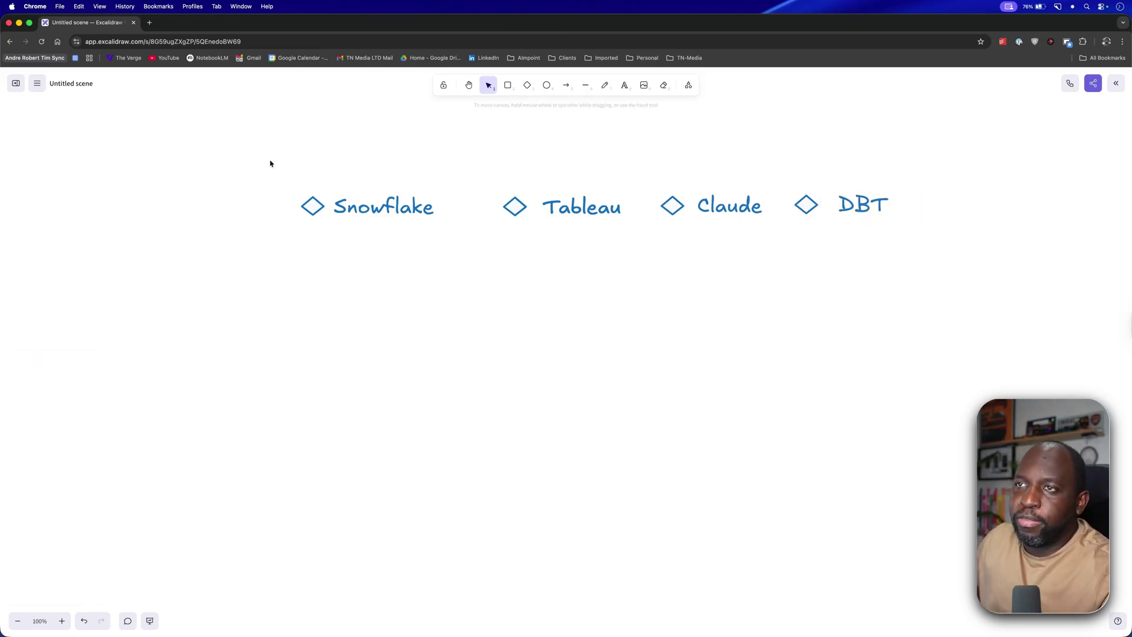
pyautogui.moveTo(270, 163); pyautogui.dragTo(1056, 298)
# Shift the row left and add a black Analytics text label below it
pyautogui.moveTo(645, 213); pyautogui.dragTo(612, 212)
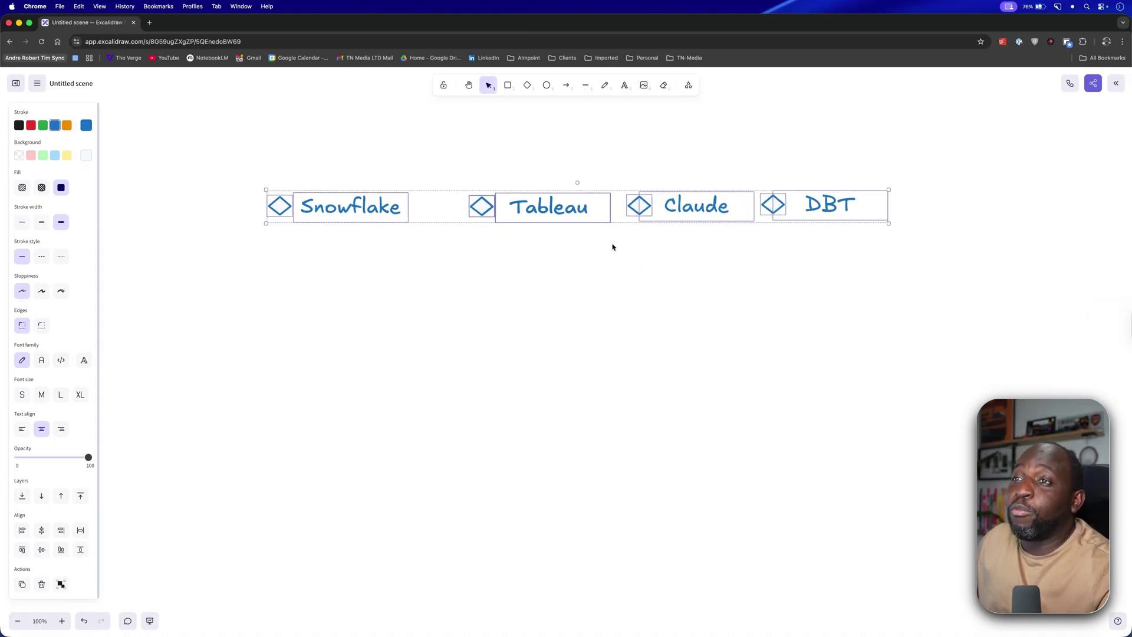
pyautogui.click(613, 247)
pyautogui.click(625, 85)
pyautogui.click(533, 273)
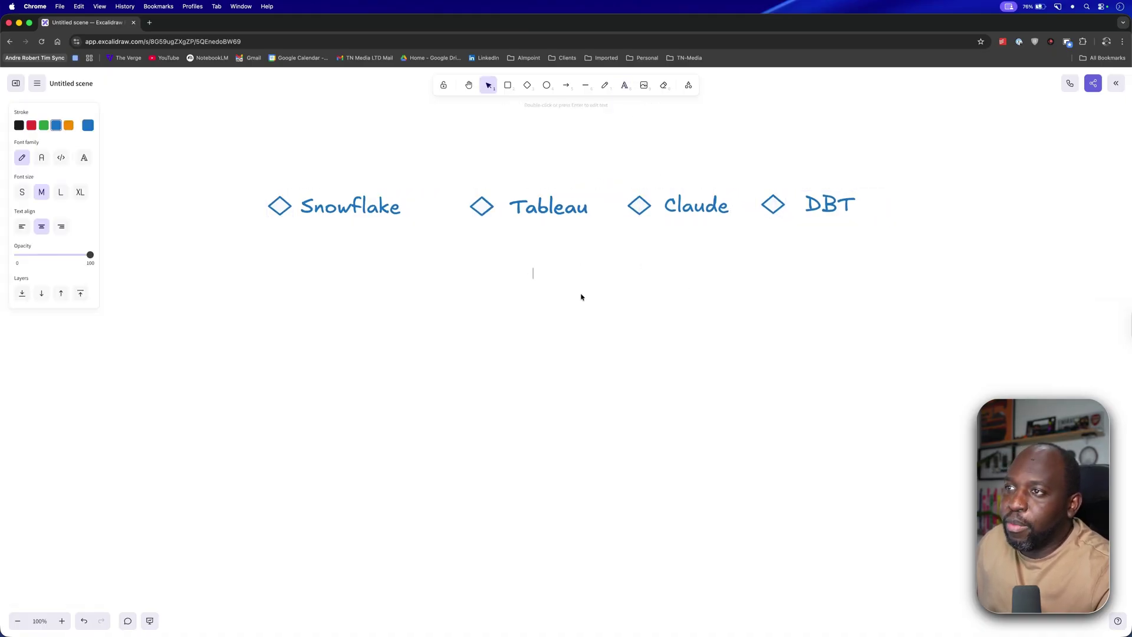
pyautogui.write('Analytical')
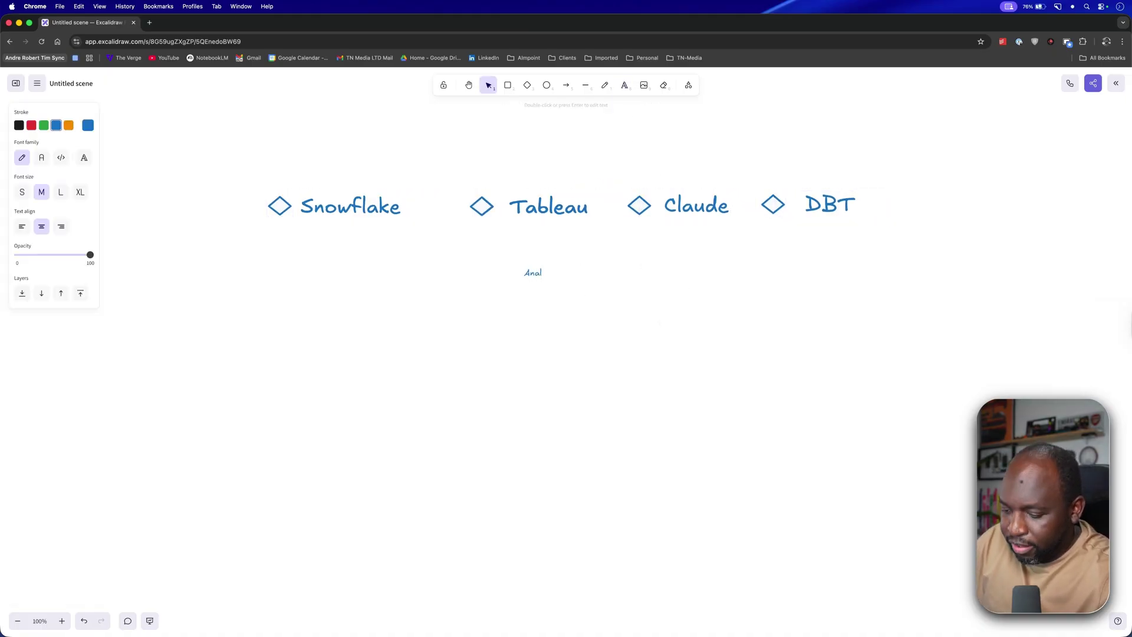
pyautogui.click(651, 356)
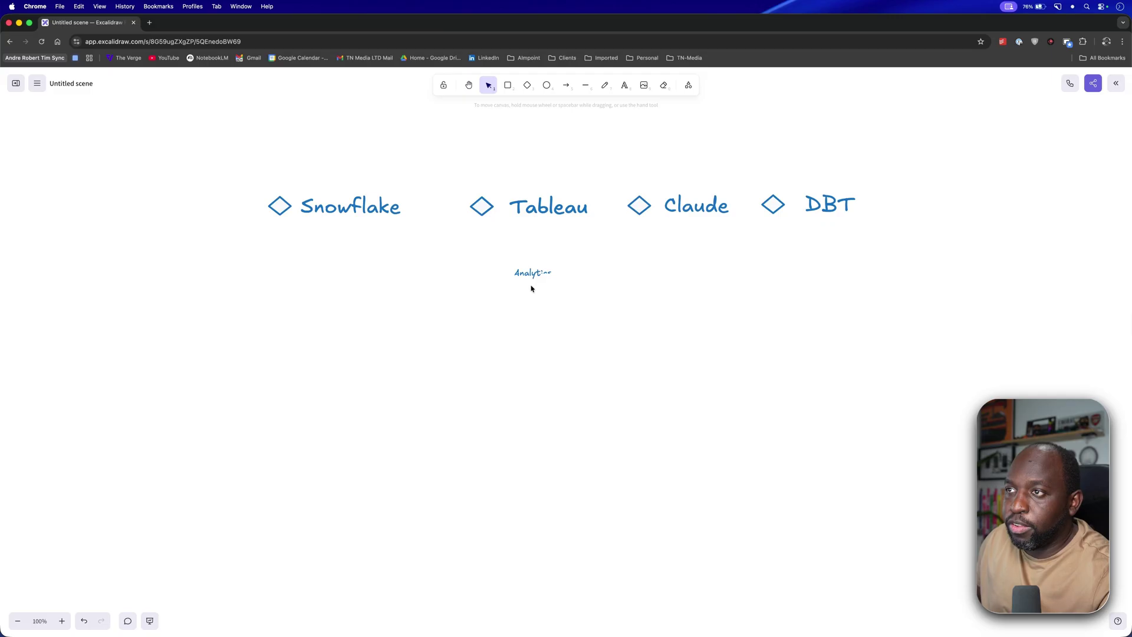
pyautogui.click(530, 275)
pyautogui.click(19, 125)
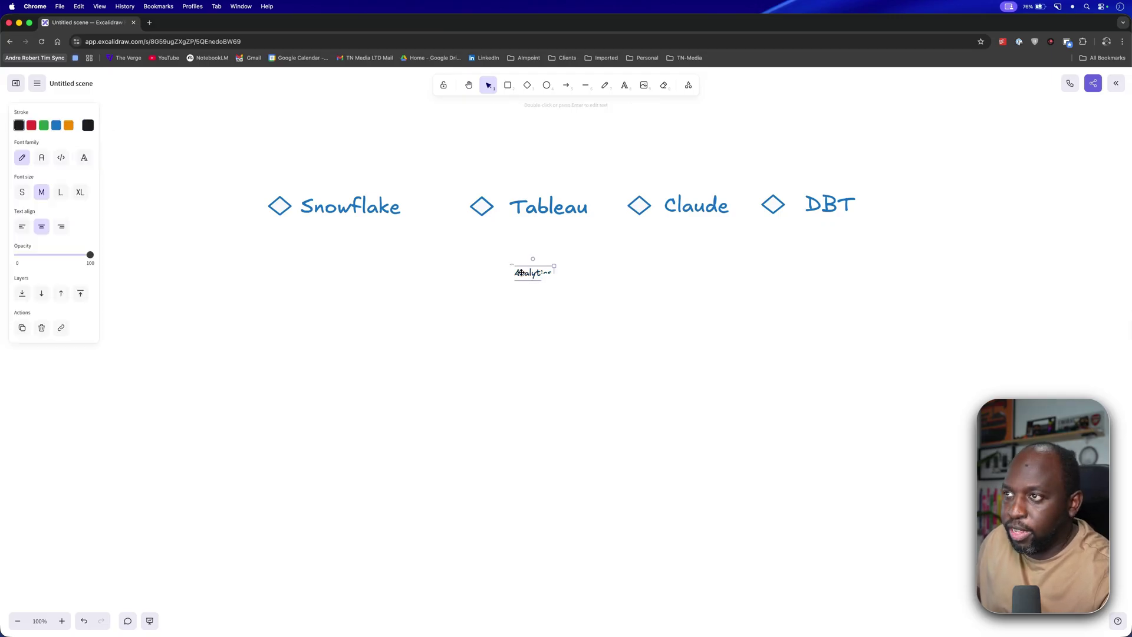
pyautogui.moveTo(554, 281); pyautogui.dragTo(350, 245)
# Place 'IT' labels under Snowflake and Claude
pyautogui.doubleClick(347, 246)
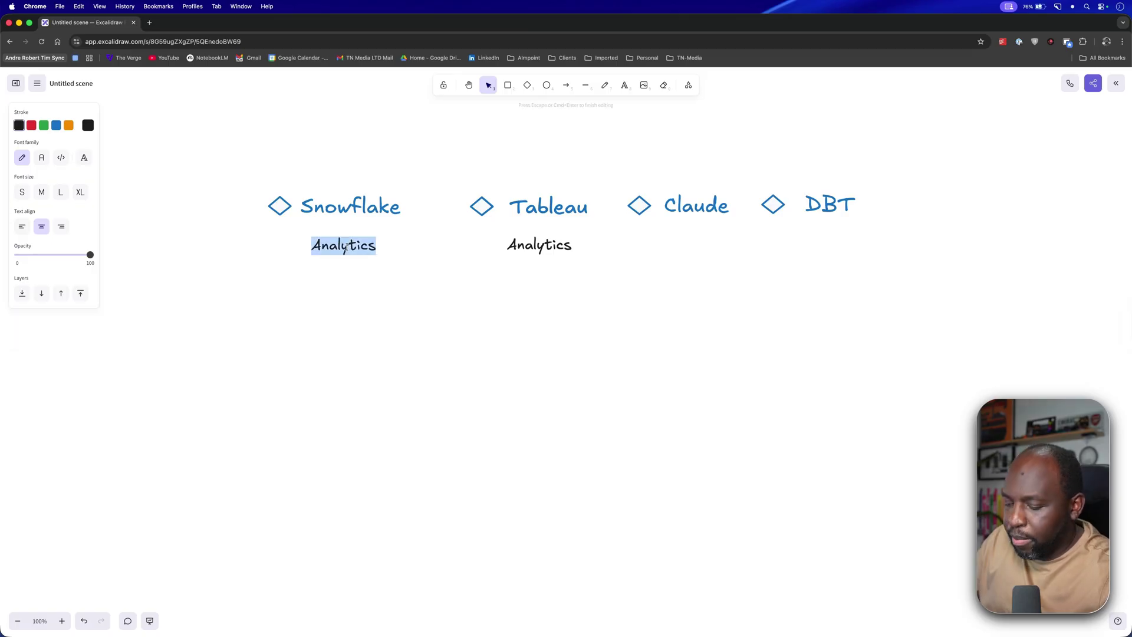
pyautogui.write('IT')
pyautogui.click(388, 280)
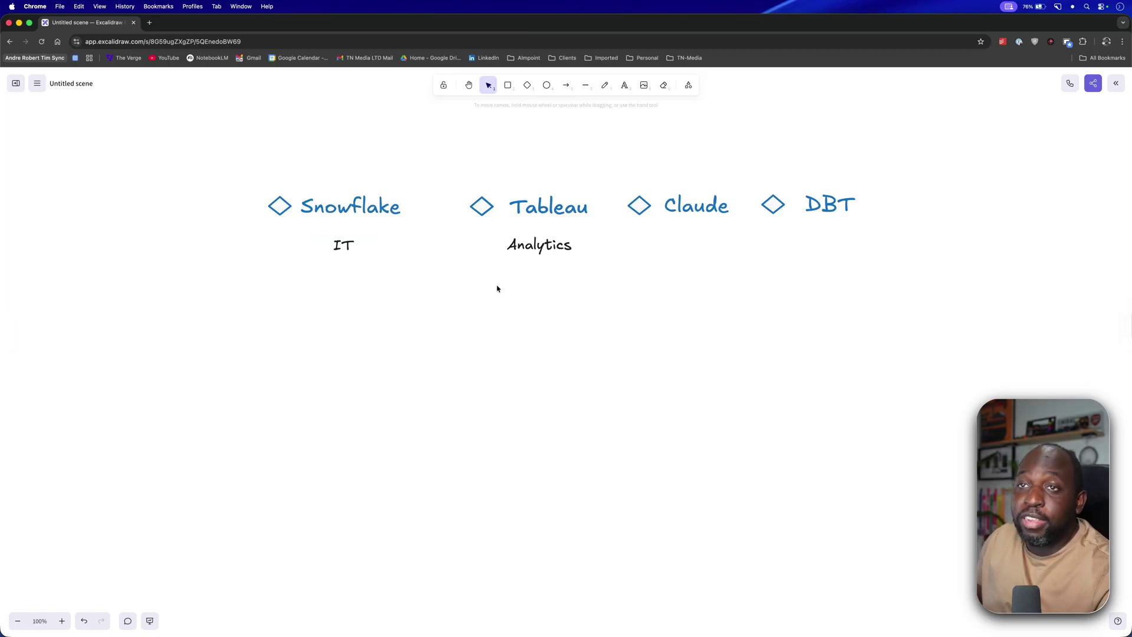
pyautogui.click(541, 246)
pyautogui.moveTo(541, 247); pyautogui.dragTo(703, 249)
pyautogui.doubleClick(704, 248)
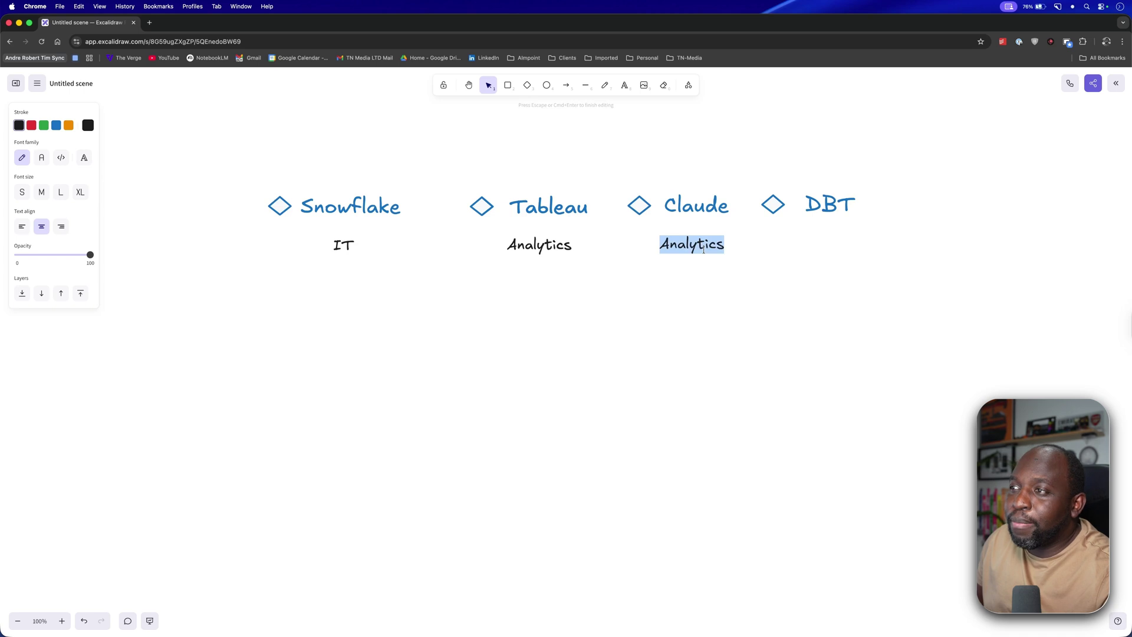
pyautogui.write('IT')
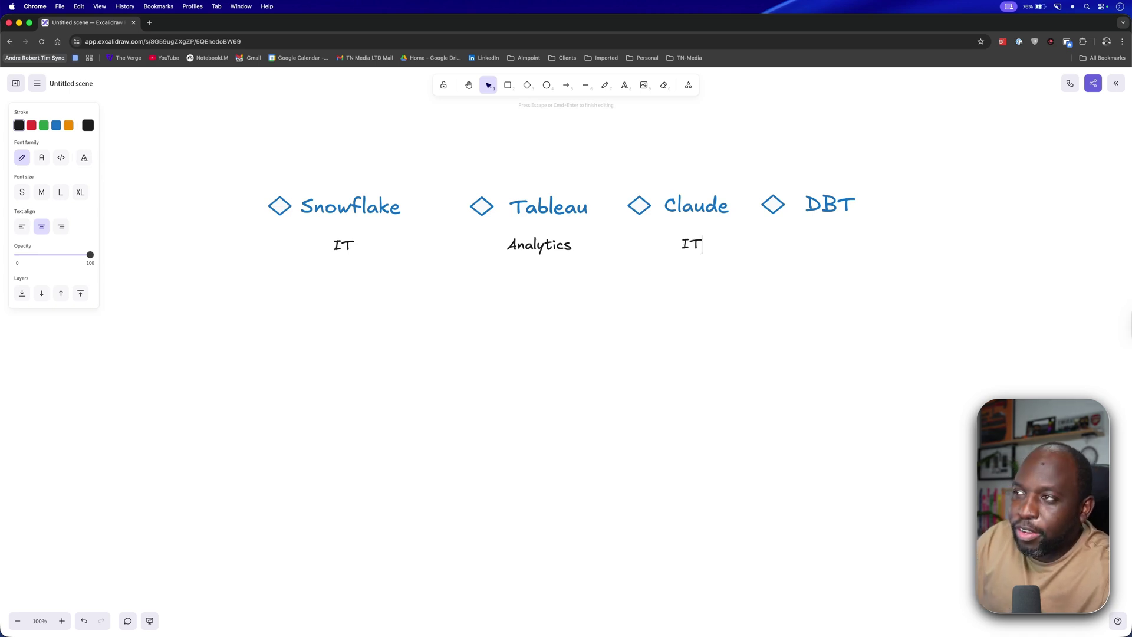
pyautogui.click(709, 266)
# Copy a label under DBT and retype it 'Analytics'
pyautogui.click(694, 244)
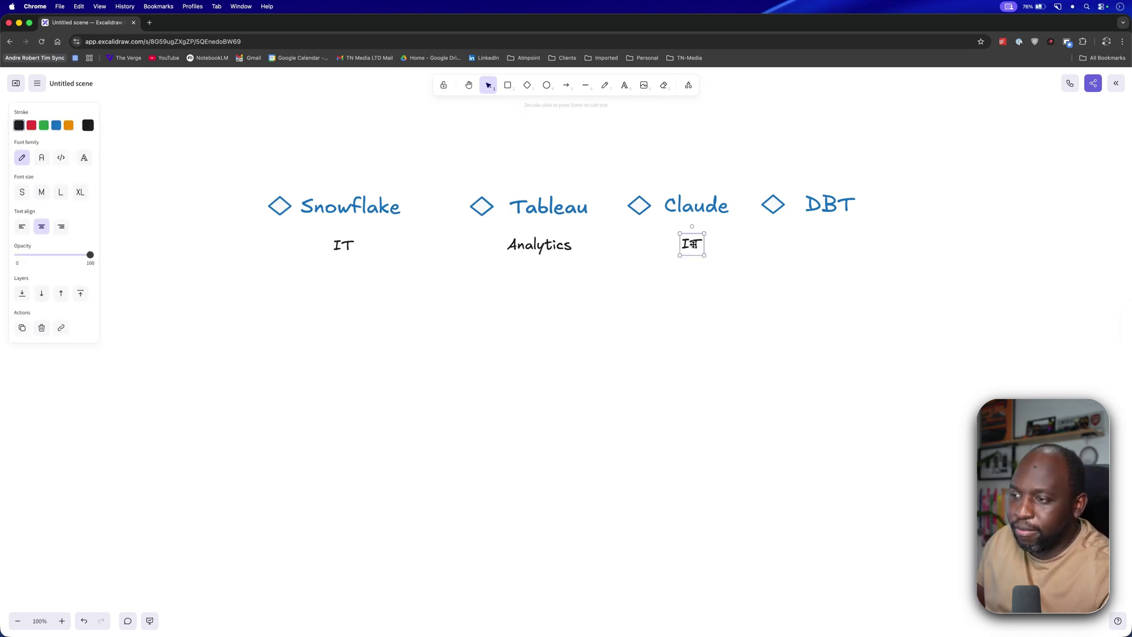
pyautogui.moveTo(694, 244); pyautogui.dragTo(832, 244)
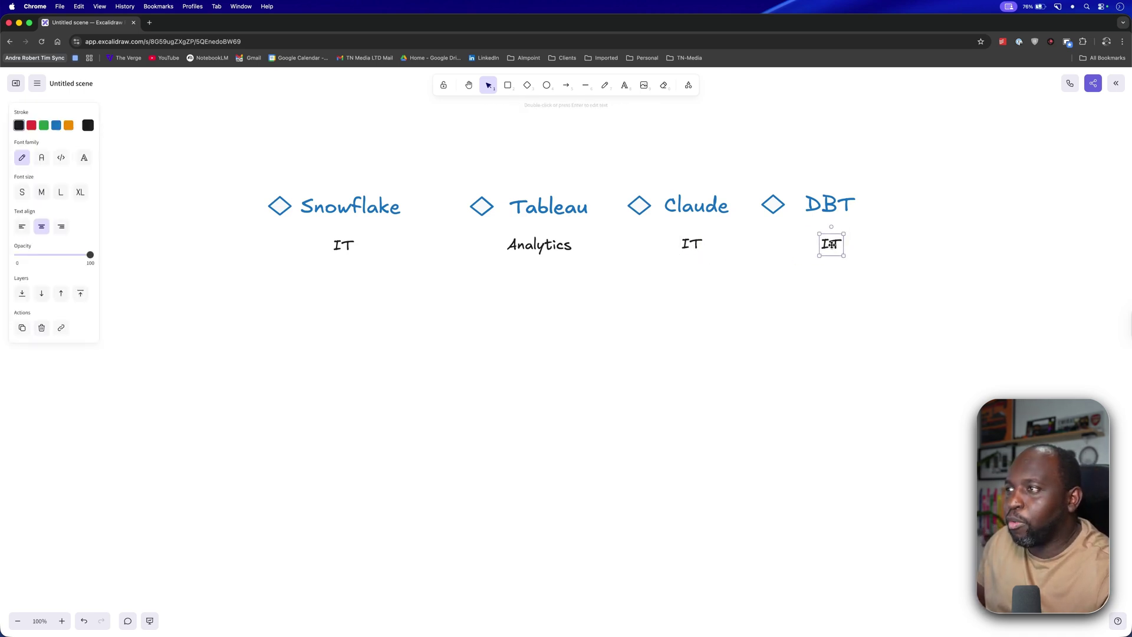
pyautogui.doubleClick(831, 244)
pyautogui.write('Analytics')
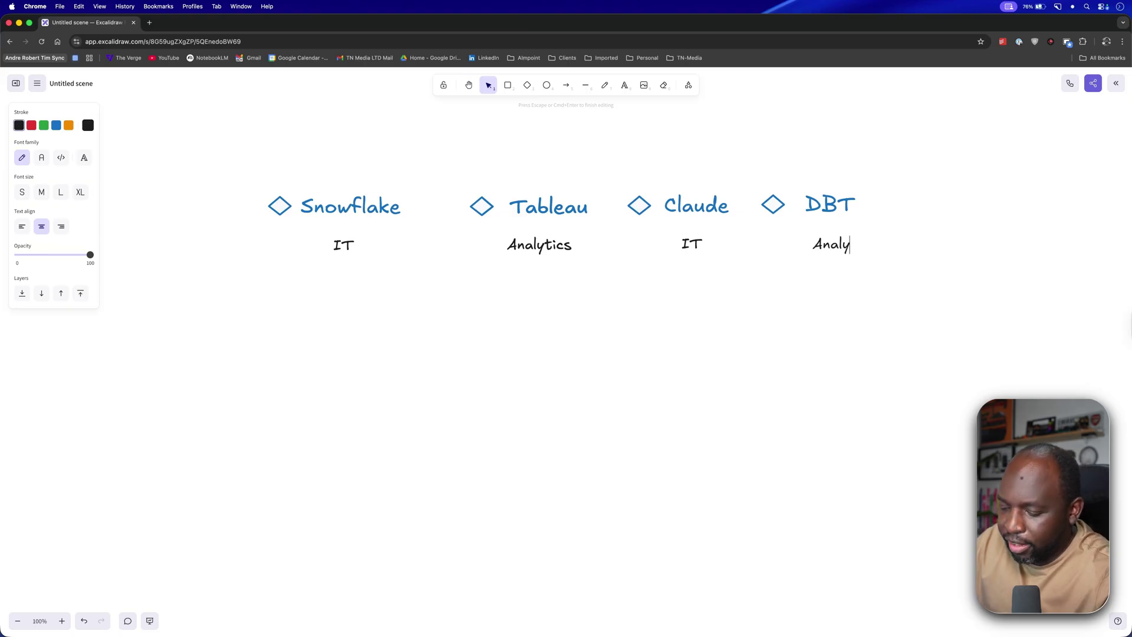
pyautogui.click(733, 354)
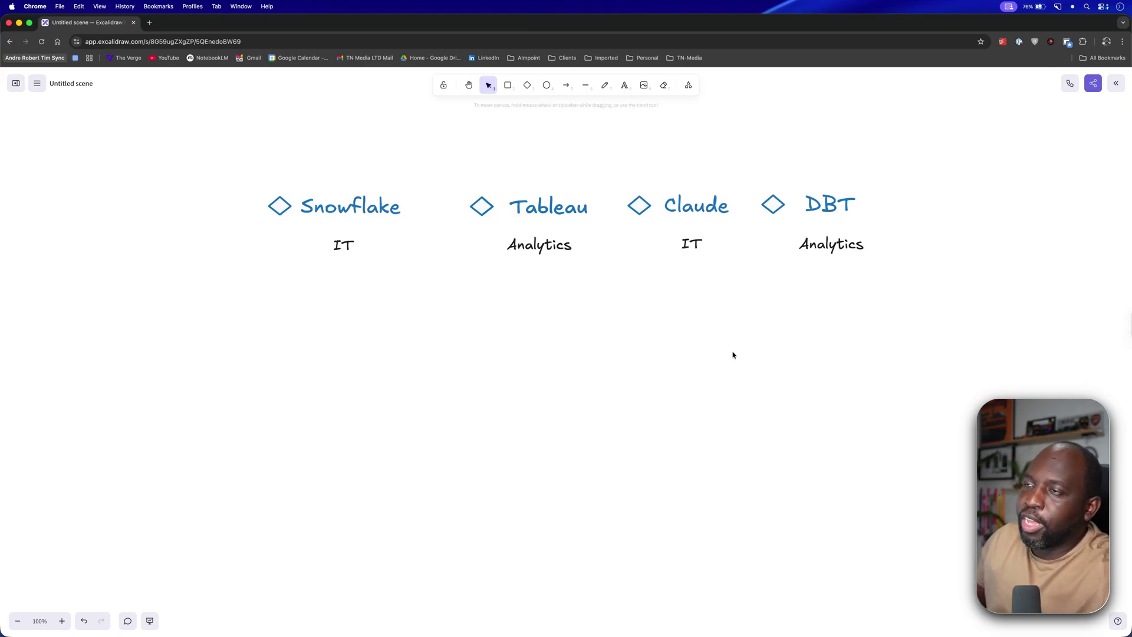
pyautogui.moveTo(203, 147); pyautogui.dragTo(923, 324)
# Shift the row left and add a 'Salesforce' name with its diamond after DBT
pyautogui.moveTo(563, 228); pyautogui.dragTo(441, 222)
pyautogui.click(206, 206)
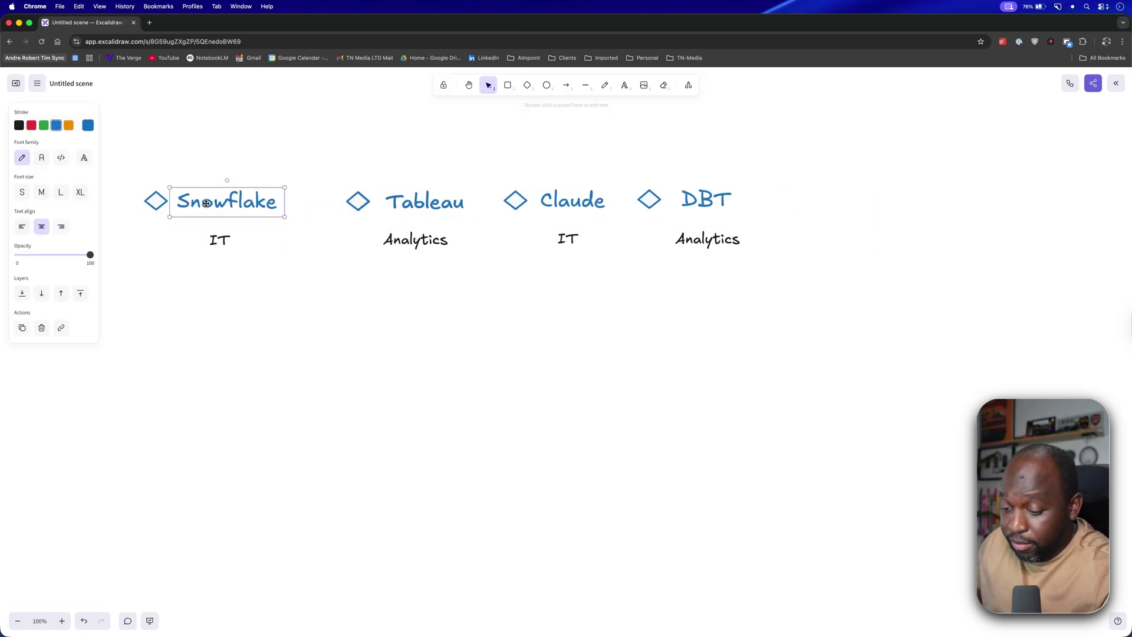
pyautogui.moveTo(206, 204); pyautogui.dragTo(881, 200)
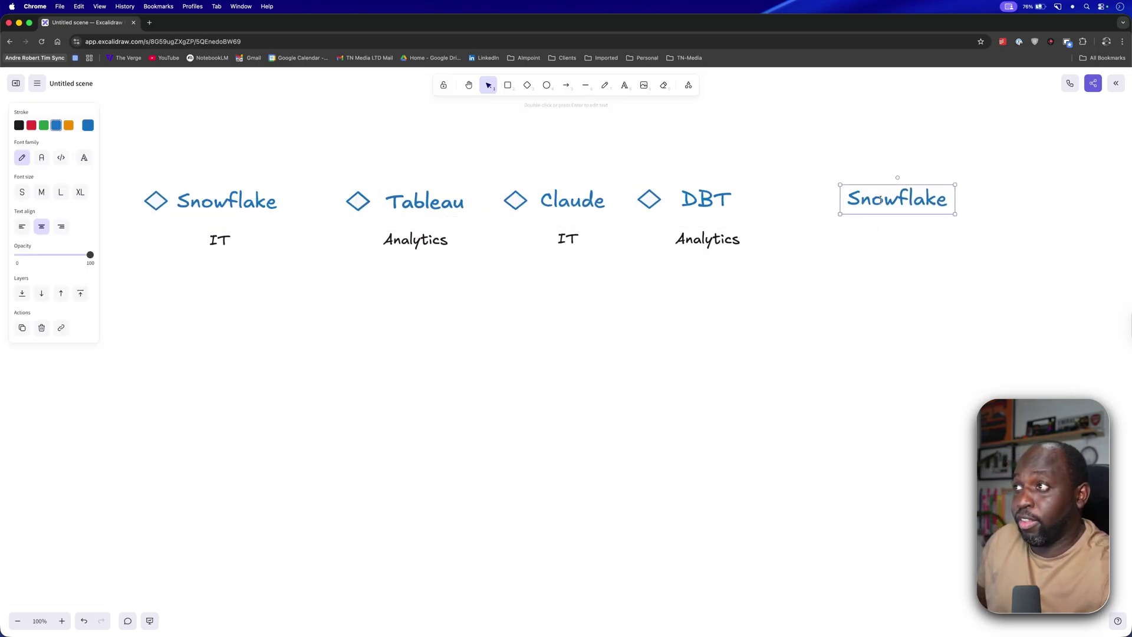
pyautogui.doubleClick(881, 200)
pyautogui.write('Salesfor')
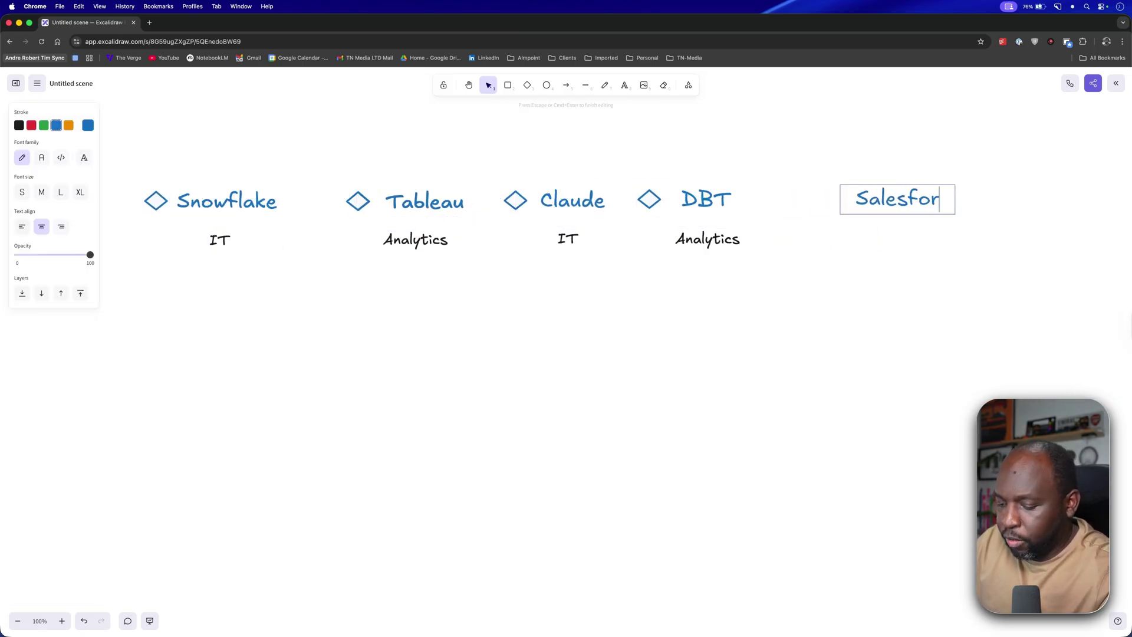
pyautogui.write('ce')
pyautogui.click(871, 273)
pyautogui.click(652, 195)
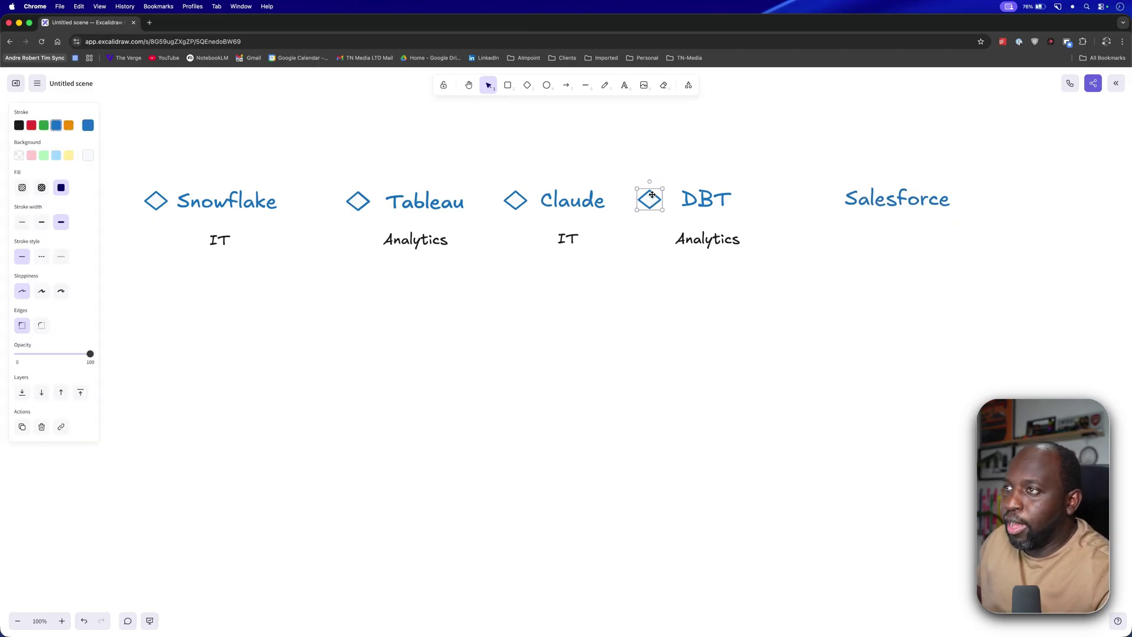
pyautogui.moveTo(652, 194); pyautogui.dragTo(827, 193)
# Copy a category label under Salesforce and retype it 'Marketing'
pyautogui.click(707, 239)
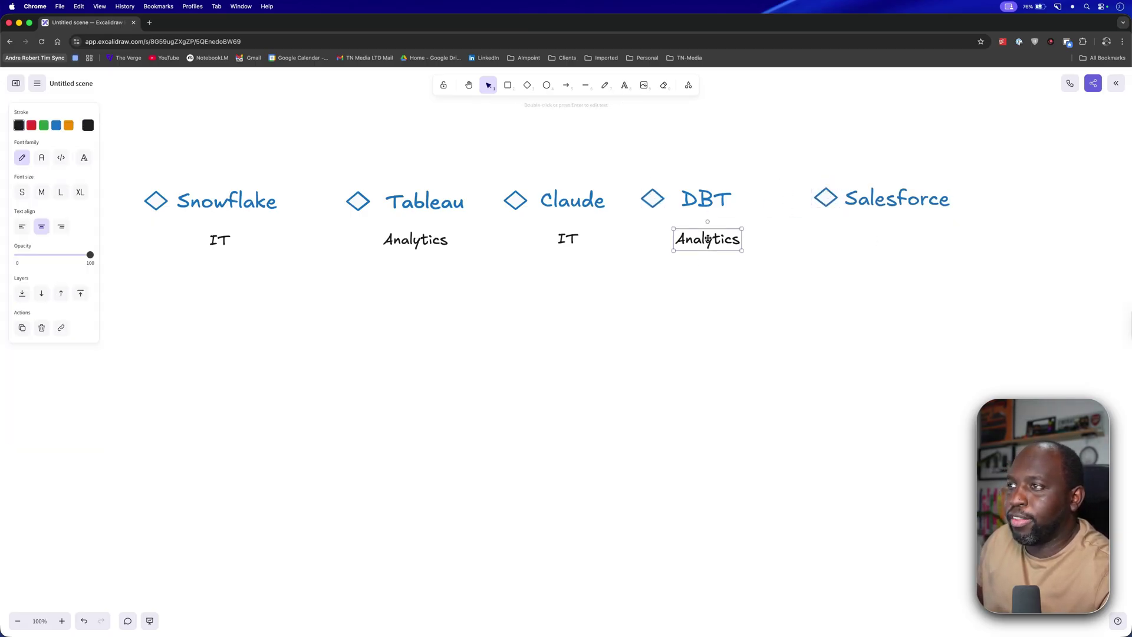
pyautogui.moveTo(706, 238); pyautogui.dragTo(882, 236)
pyautogui.doubleClick(882, 236)
pyautogui.write('m')
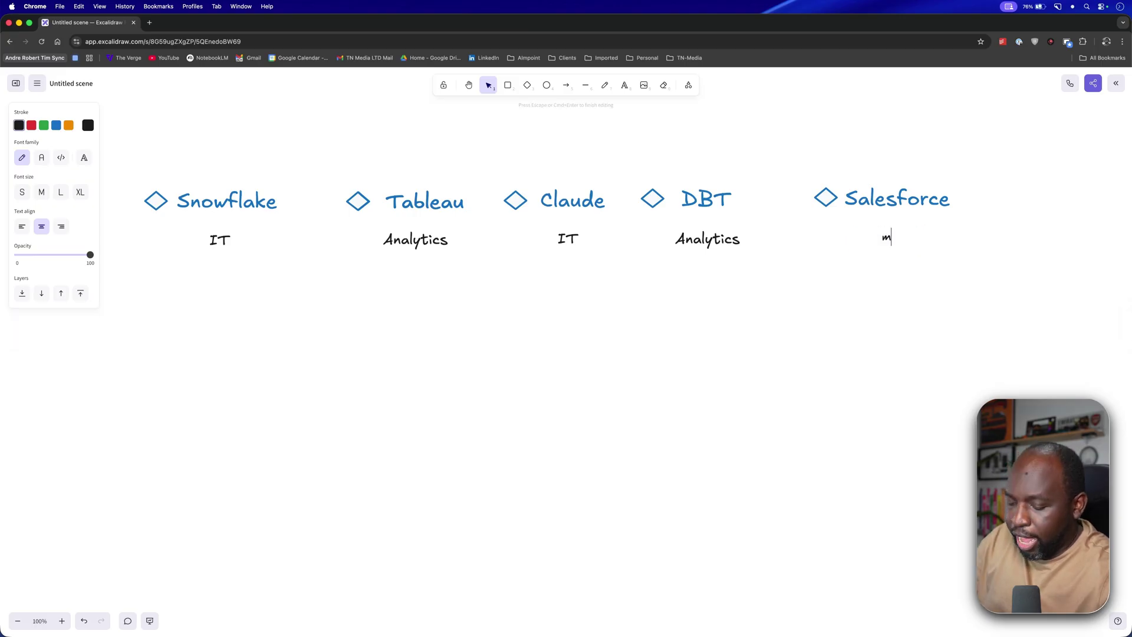
pyautogui.write('arketing')
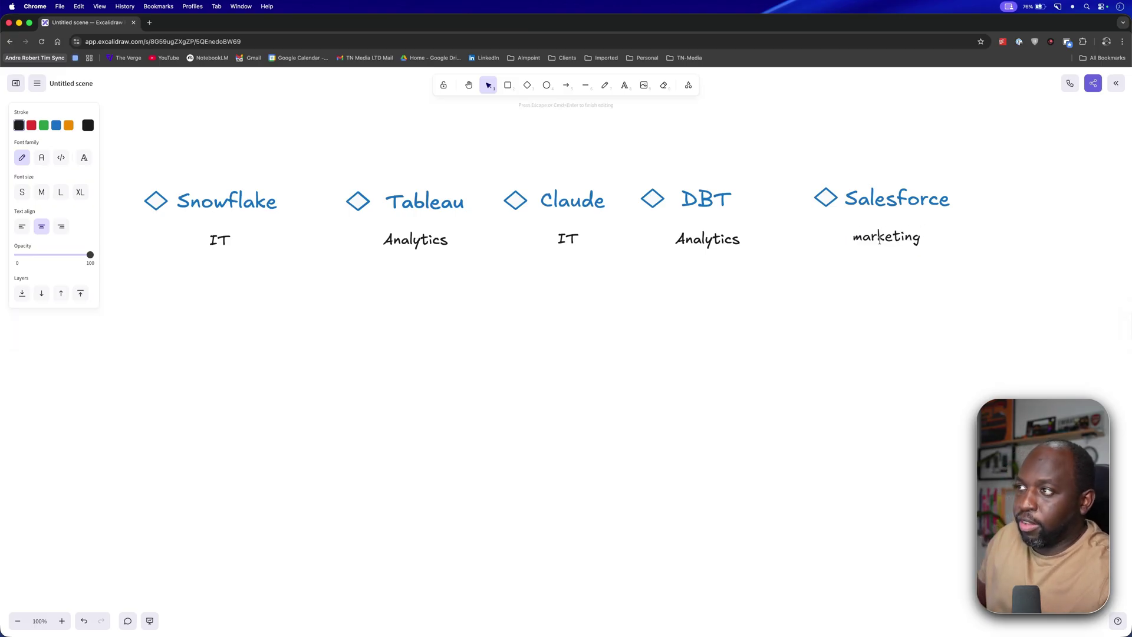
pyautogui.click(859, 246)
pyautogui.press('BackSpace')
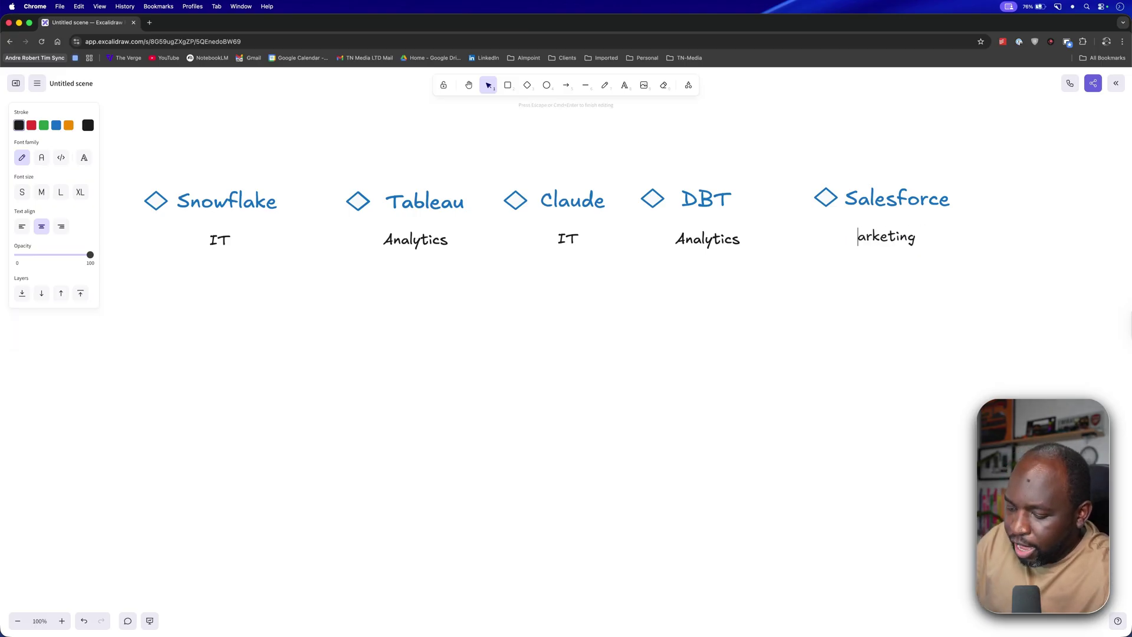
pyautogui.write('M')
pyautogui.click(856, 298)
pyautogui.moveTo(886, 236); pyautogui.dragTo(891, 232)
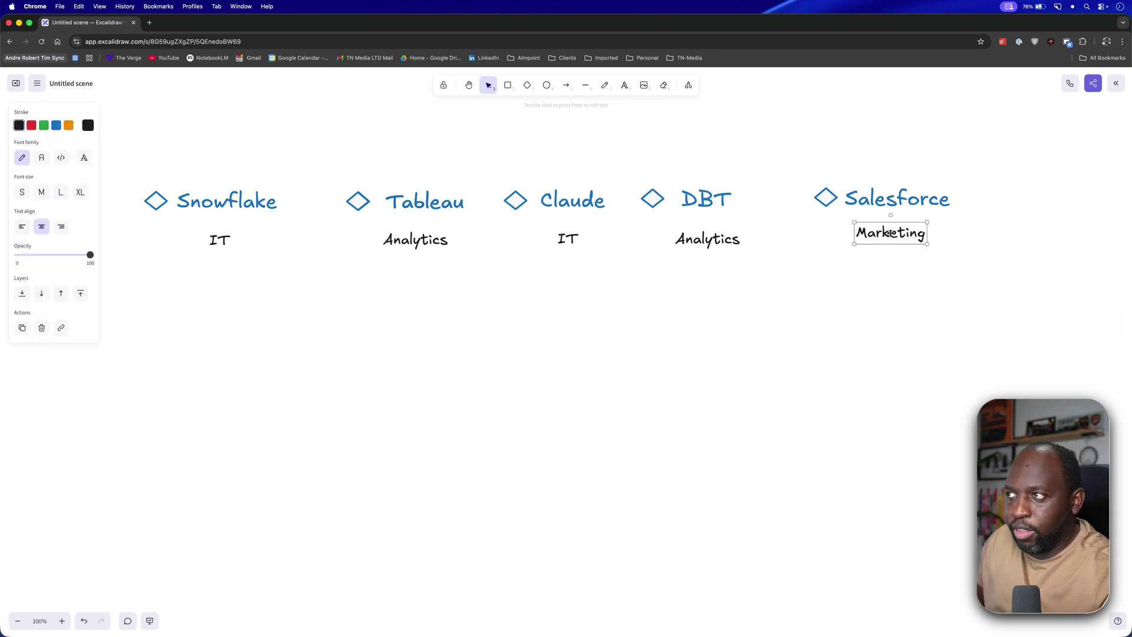
pyautogui.click(739, 361)
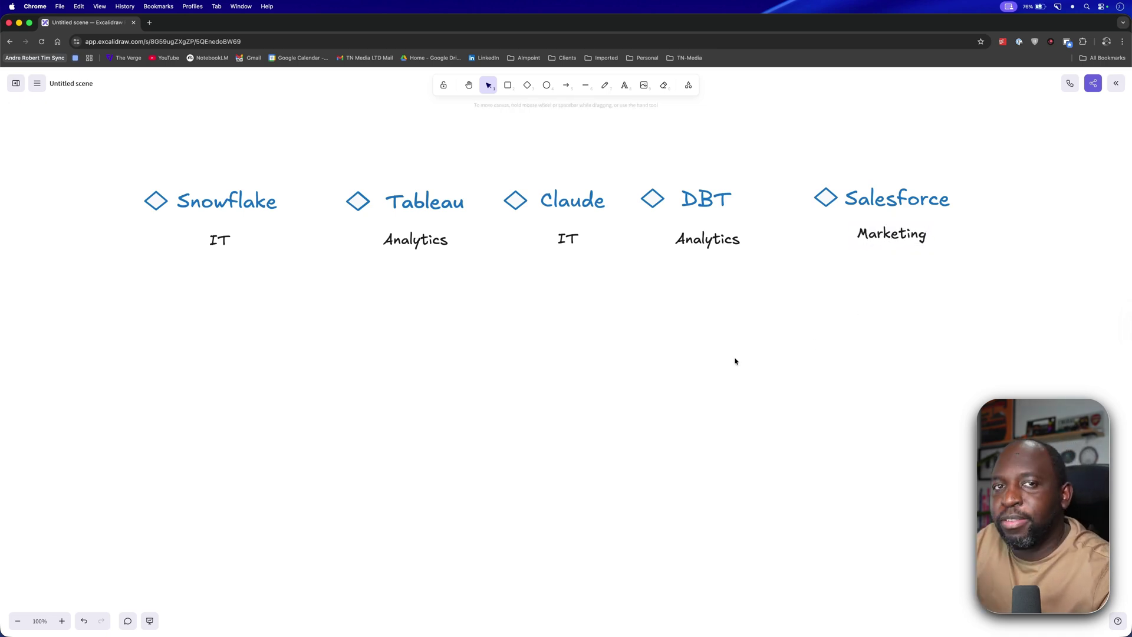
pyautogui.doubleClick(722, 378)
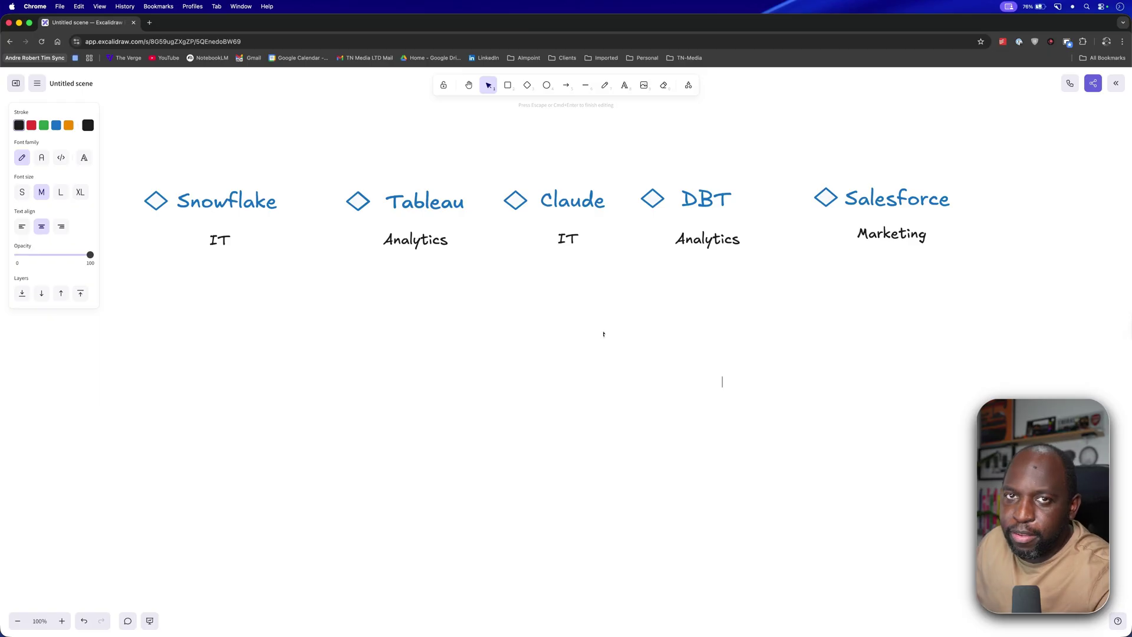
pyautogui.click(452, 309)
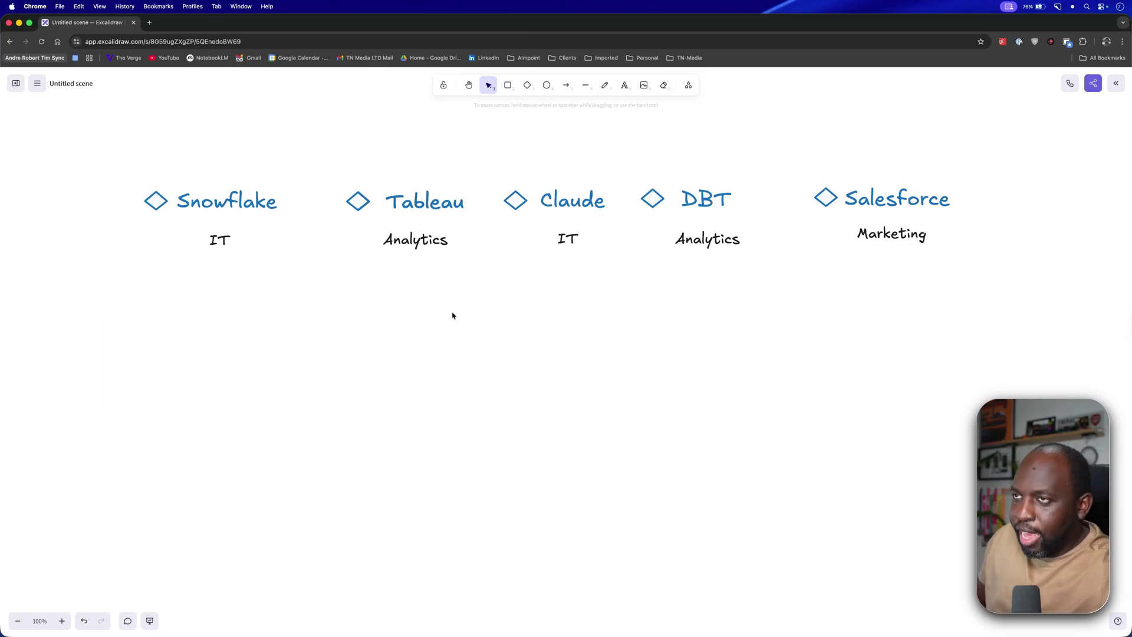
pyautogui.hscroll(-3, 452, 315)
pyautogui.scroll(-2, 452, 315)
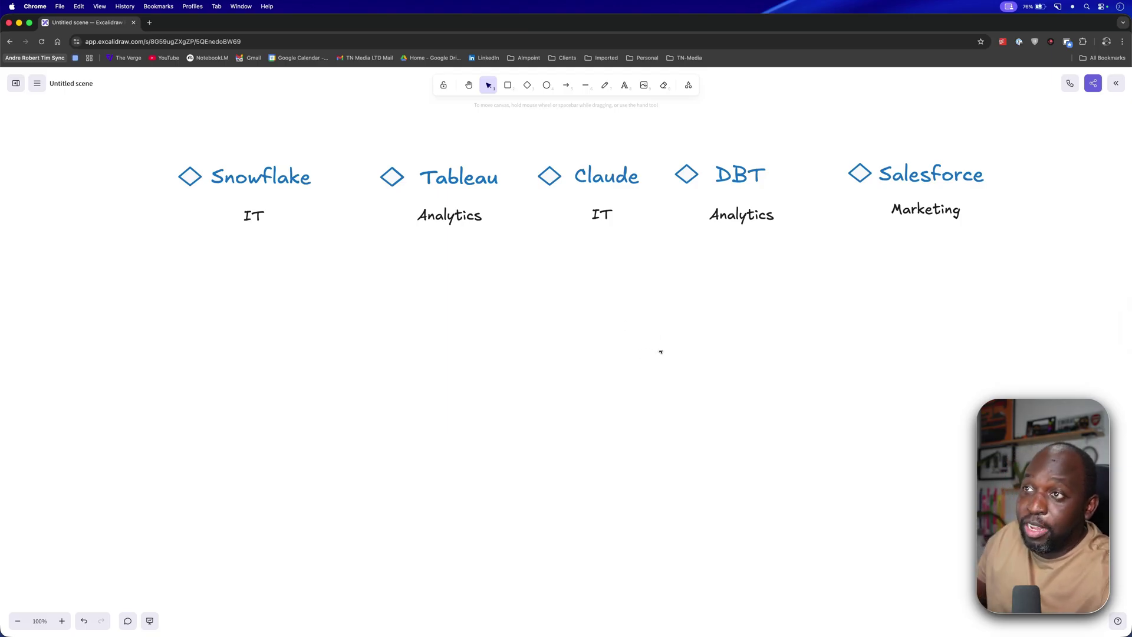
pyautogui.moveTo(147, 145); pyautogui.dragTo(338, 265)
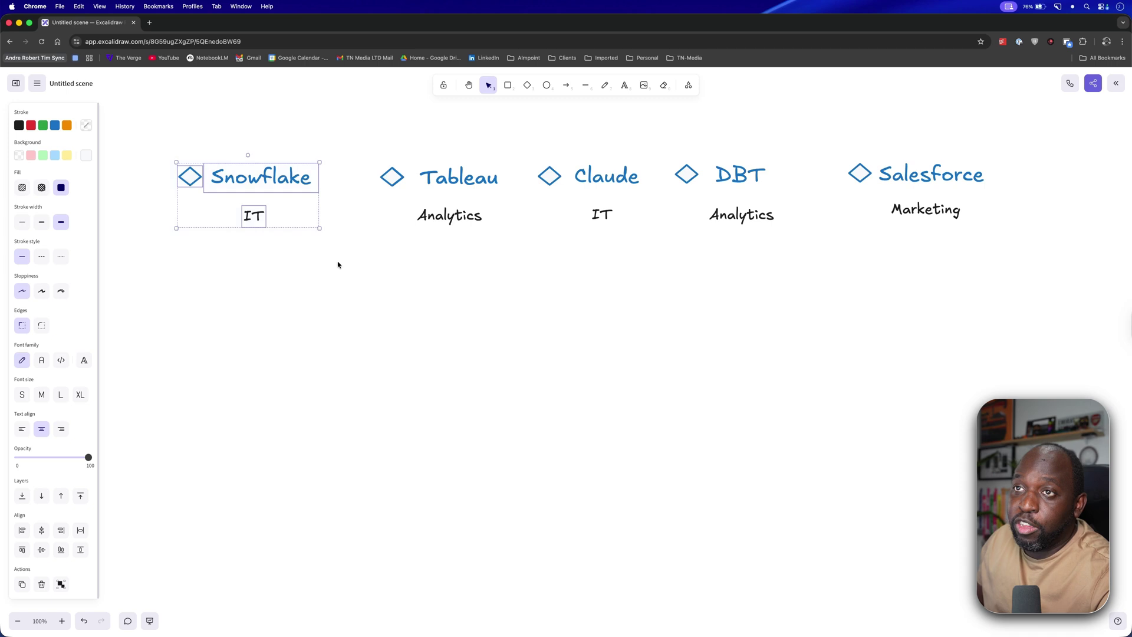
pyautogui.click(377, 281)
pyautogui.moveTo(154, 132); pyautogui.dragTo(1003, 342)
# Duplicate the row below and shift its Tableau-through-Salesforce items right to open a gap
pyautogui.moveTo(484, 177); pyautogui.dragTo(483, 346)
pyautogui.click(512, 479)
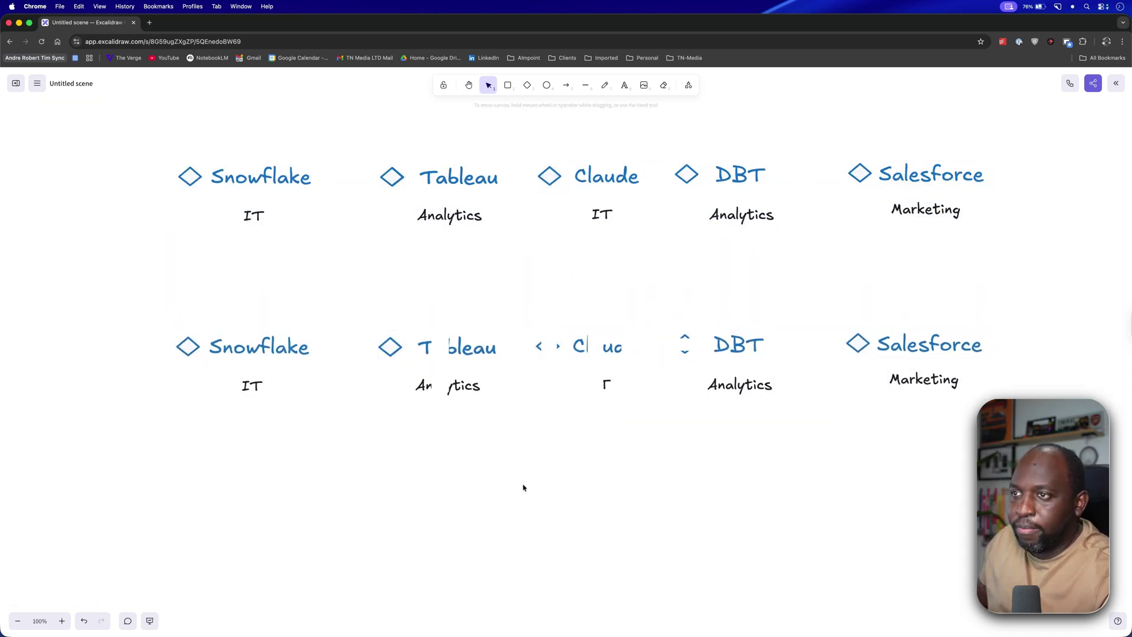
pyautogui.moveTo(989, 422); pyautogui.dragTo(369, 277)
pyautogui.moveTo(393, 346); pyautogui.dragTo(503, 347)
pyautogui.click(454, 316)
# Replace the leftover Tableau text in the gap with new 'Dat' text beside the diamond
pyautogui.moveTo(455, 316); pyautogui.dragTo(414, 348)
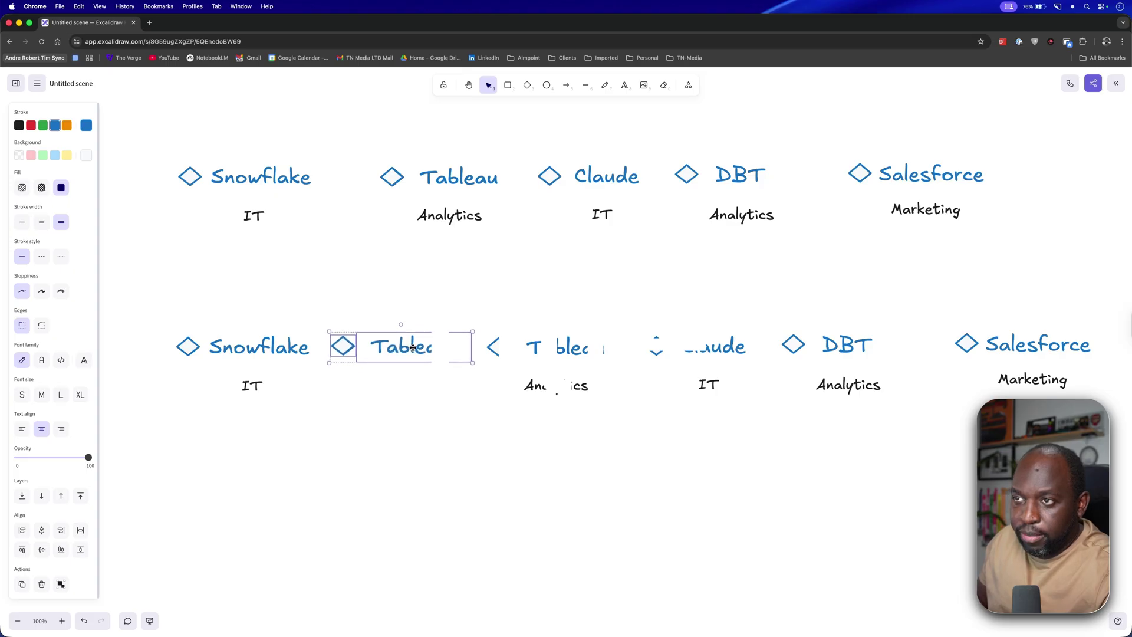
pyautogui.doubleClick(413, 348)
pyautogui.write('Tab')
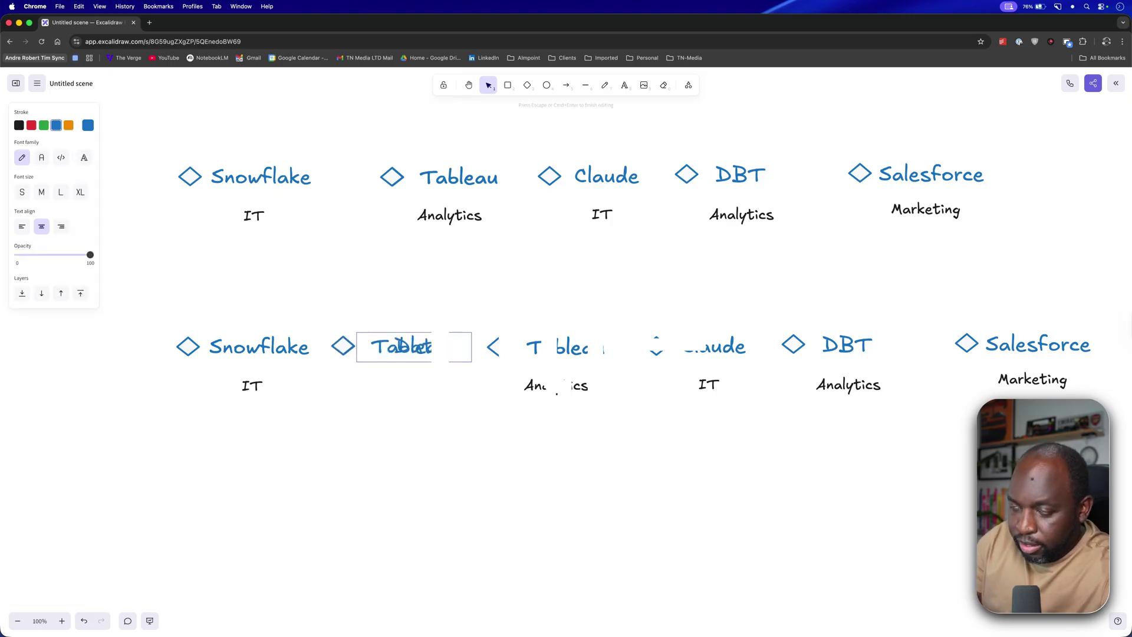
pyautogui.press('super+a')
pyautogui.click(417, 405)
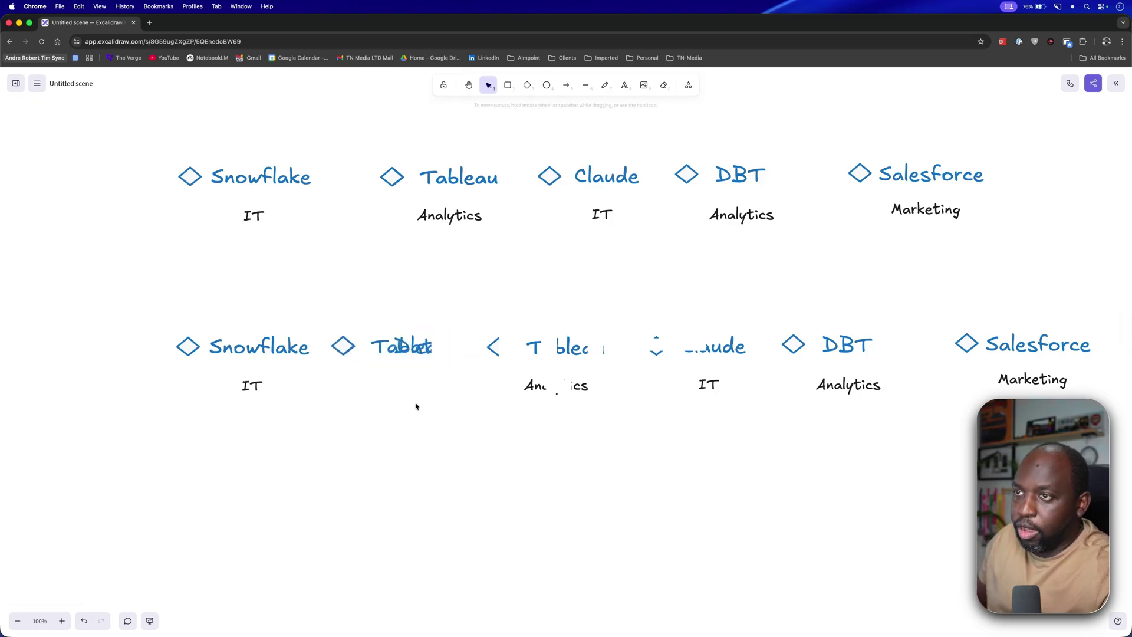
pyautogui.doubleClick(417, 405)
pyautogui.write('Dat')
pyautogui.click(415, 356)
pyautogui.press('Delete')
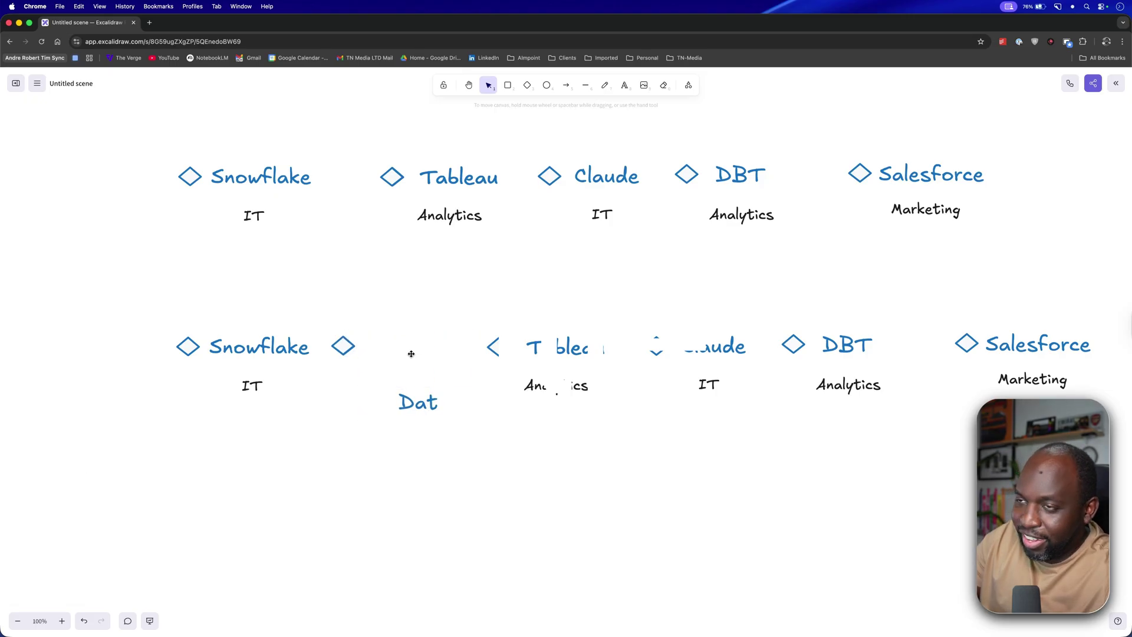
pyautogui.moveTo(416, 409); pyautogui.dragTo(382, 352)
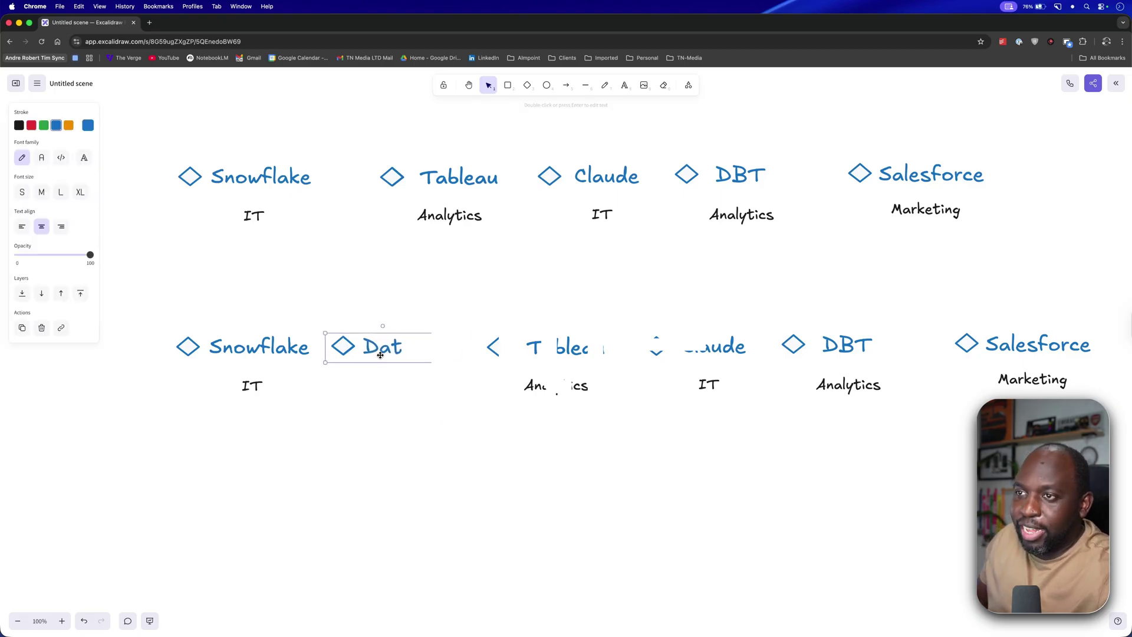
# Complete the label as 'Data C' and copy an Analytics label beneath it
pyautogui.doubleClick(394, 349)
pyautogui.click(399, 348)
pyautogui.write('a C')
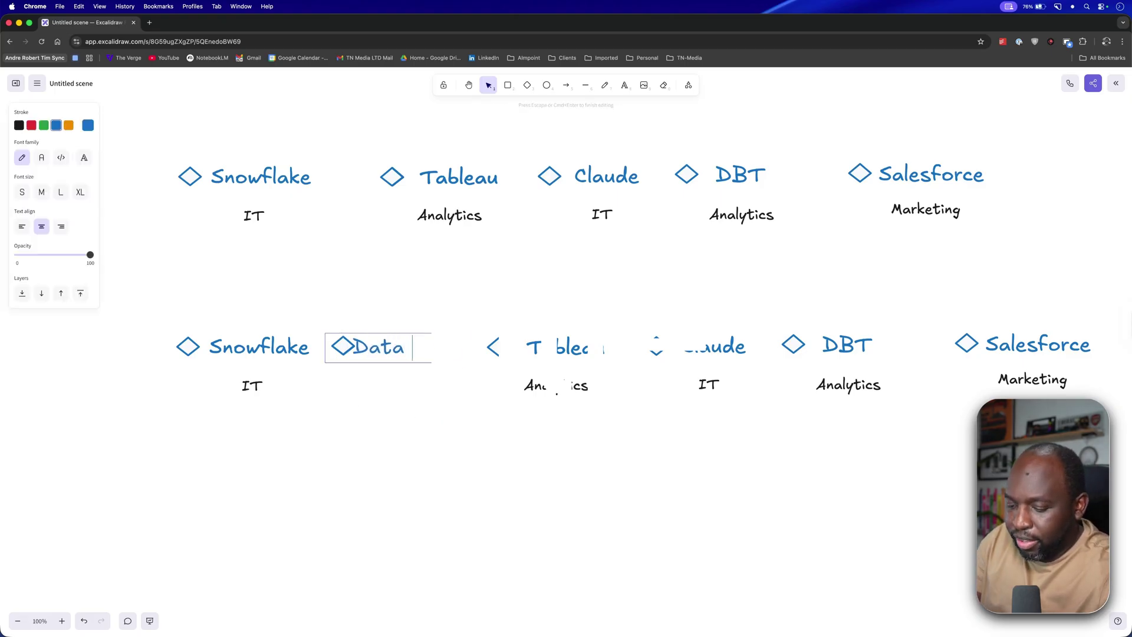
pyautogui.click(417, 369)
pyautogui.moveTo(383, 343); pyautogui.dragTo(401, 343)
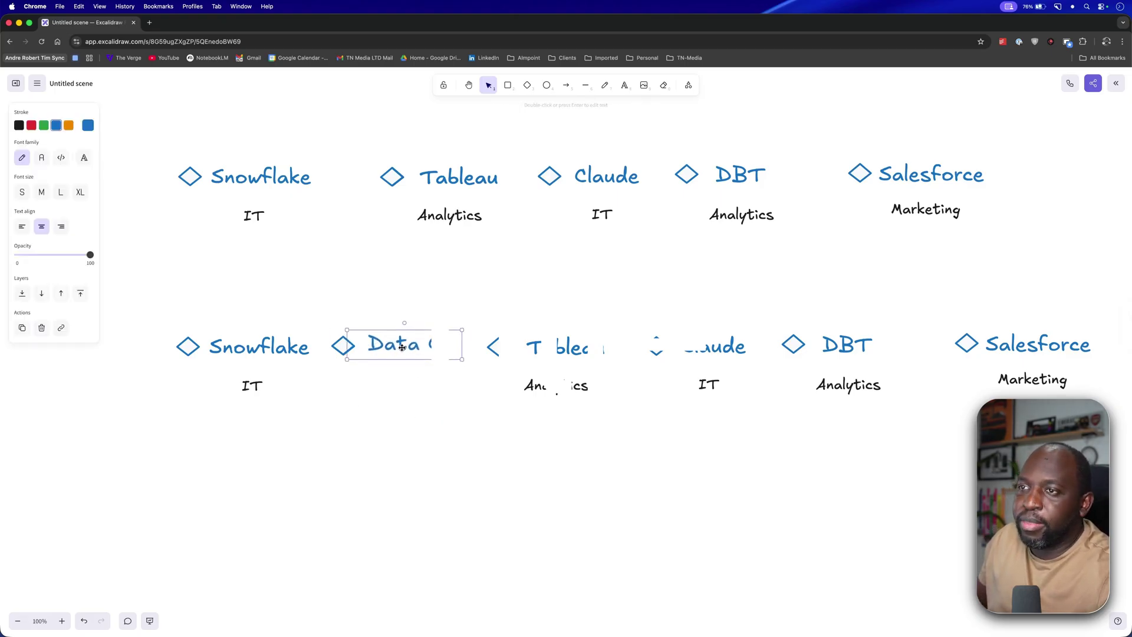
pyautogui.click(366, 398)
pyautogui.click(525, 390)
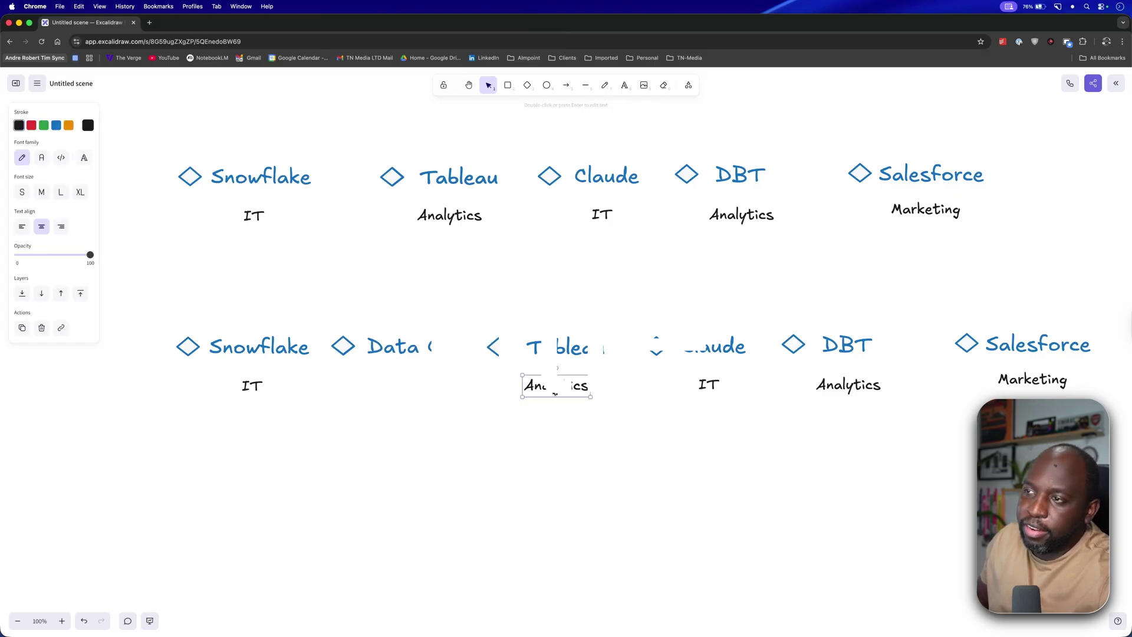
pyautogui.moveTo(581, 404); pyautogui.dragTo(422, 401)
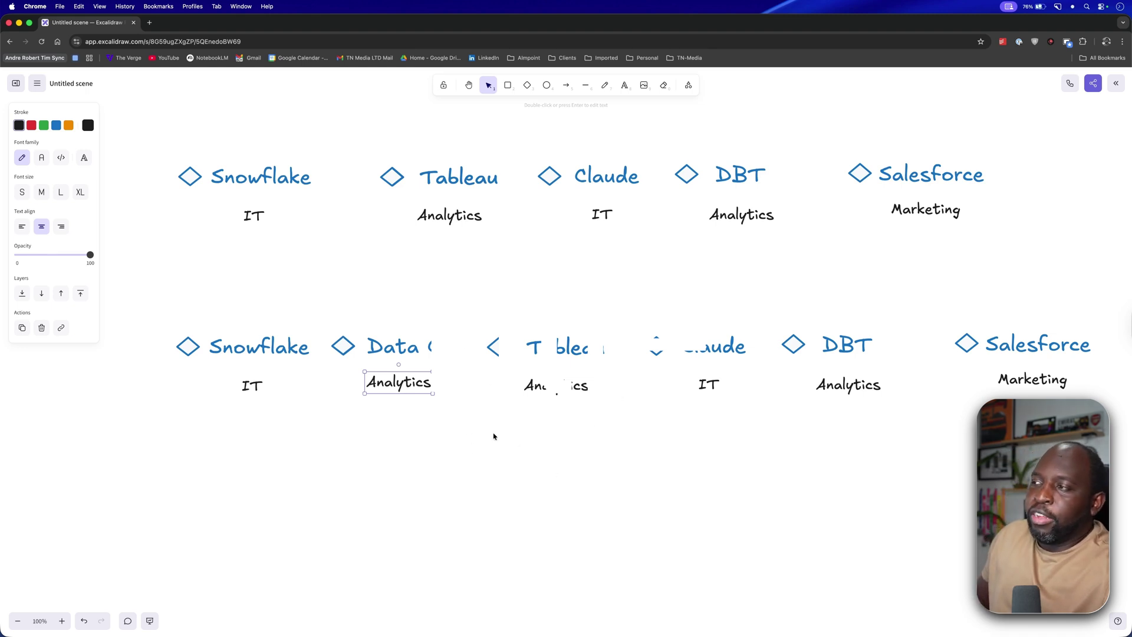
# Nudge the lower row left and delete its department labels
pyautogui.moveTo(151, 290); pyautogui.dragTo(1105, 463)
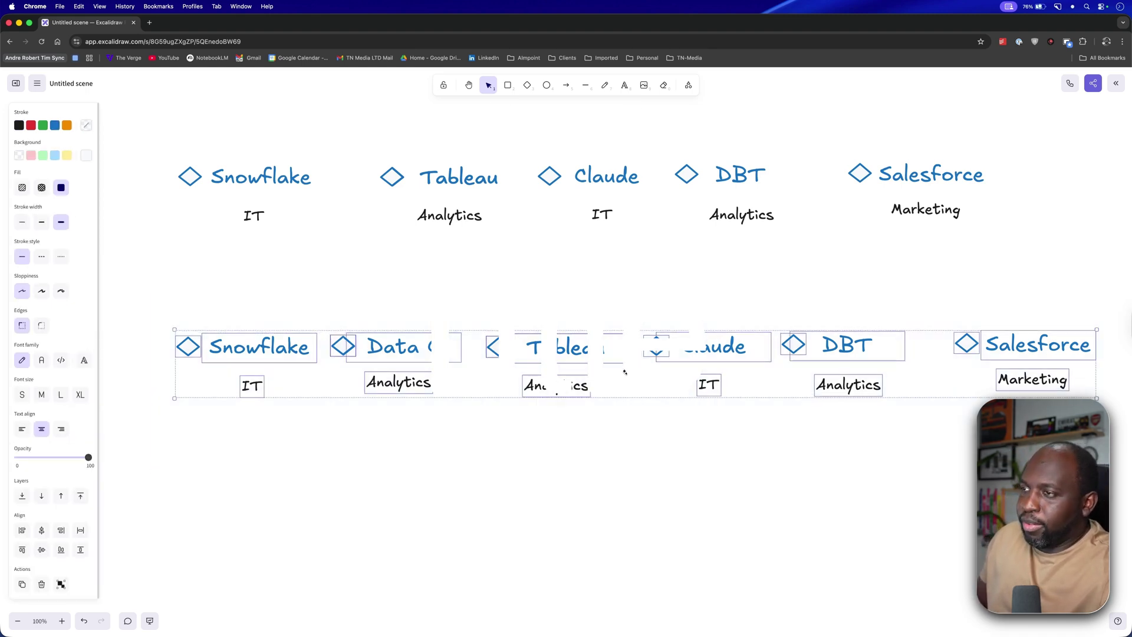
pyautogui.moveTo(573, 334); pyautogui.dragTo(543, 326)
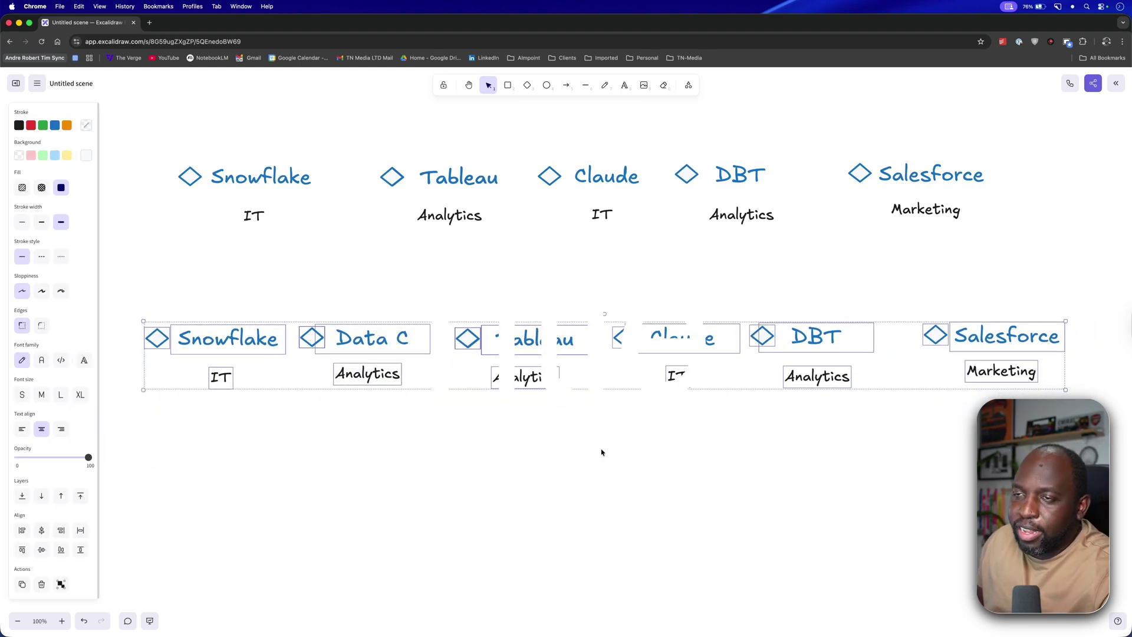
pyautogui.click(288, 355)
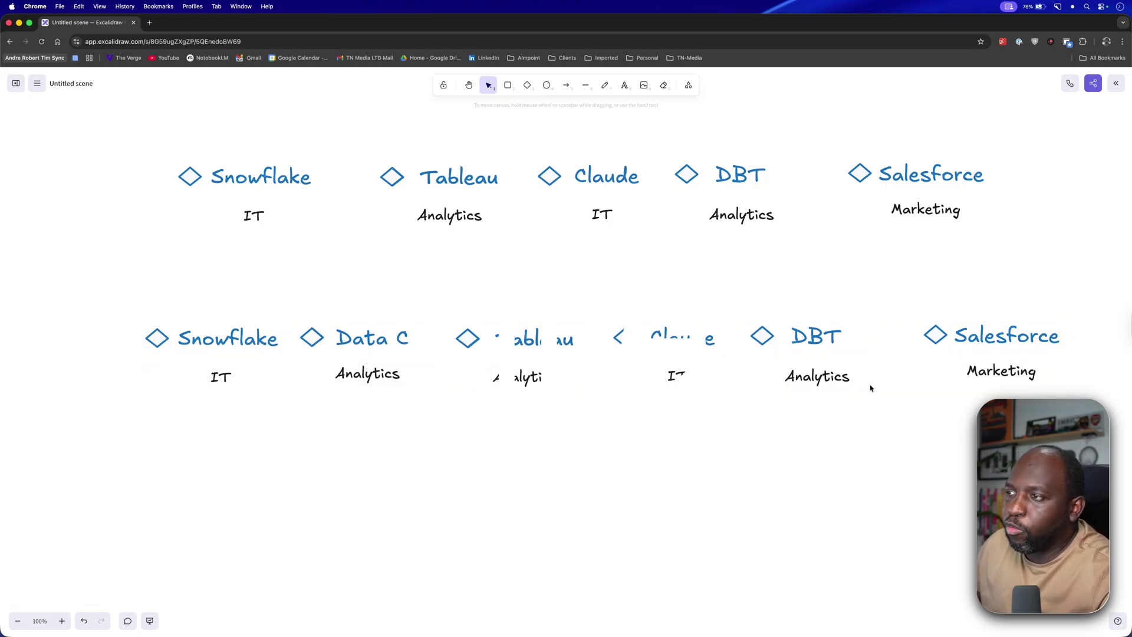
pyautogui.moveTo(919, 440); pyautogui.dragTo(333, 362)
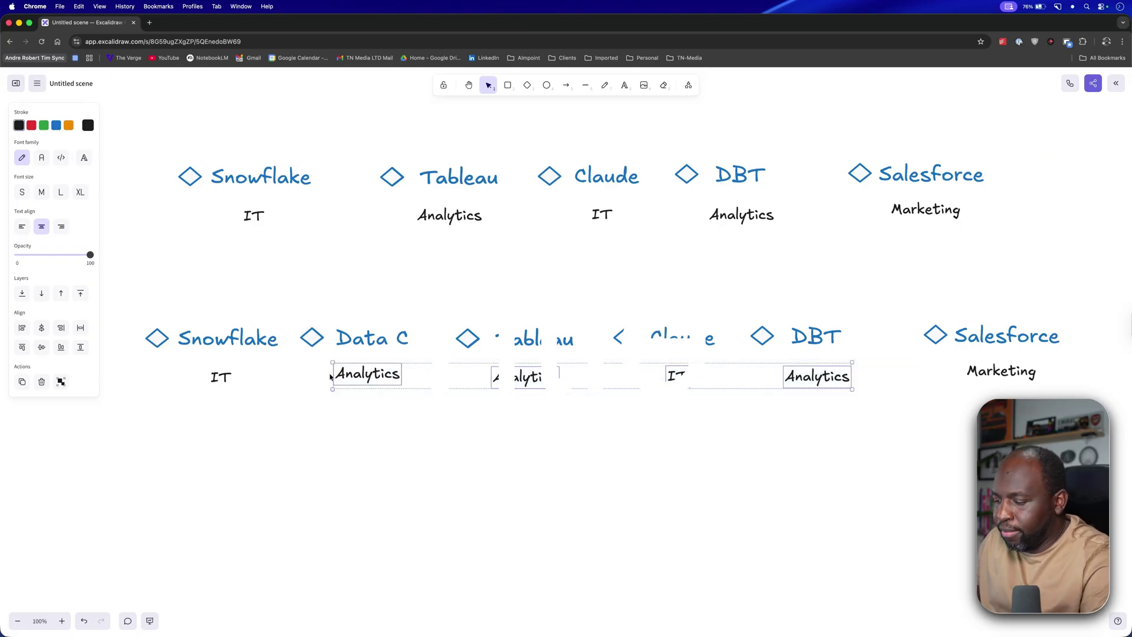
pyautogui.press('Delete')
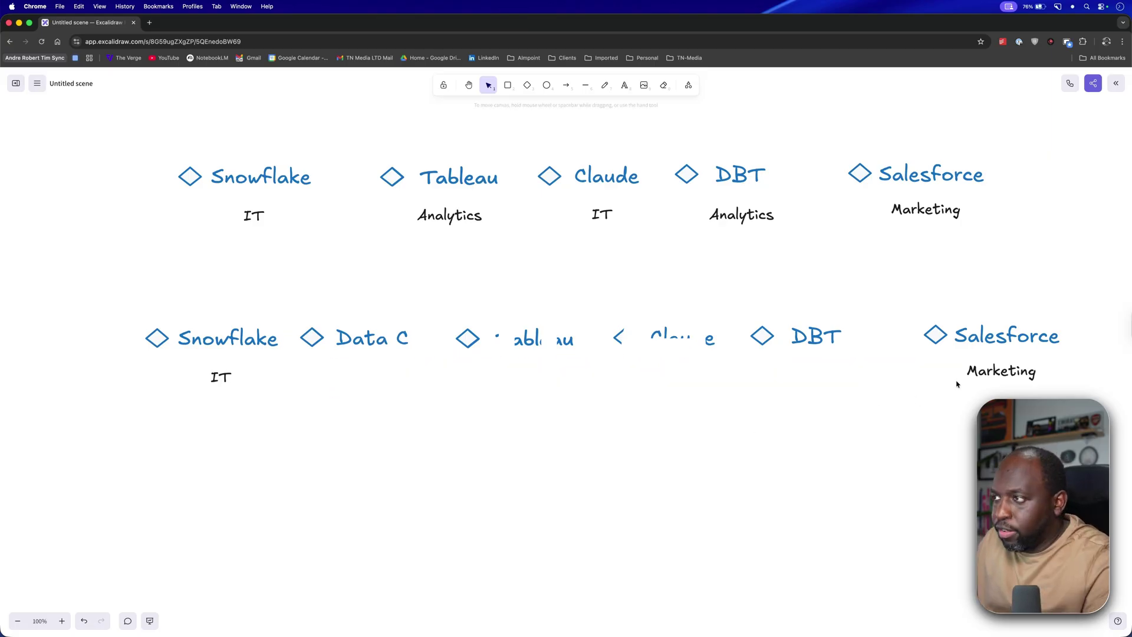
# Turn Marketing into a 'Salesforce' caption below the row and box Data C through Salesforce
pyautogui.moveTo(1004, 368); pyautogui.dragTo(627, 420)
pyautogui.doubleClick(627, 420)
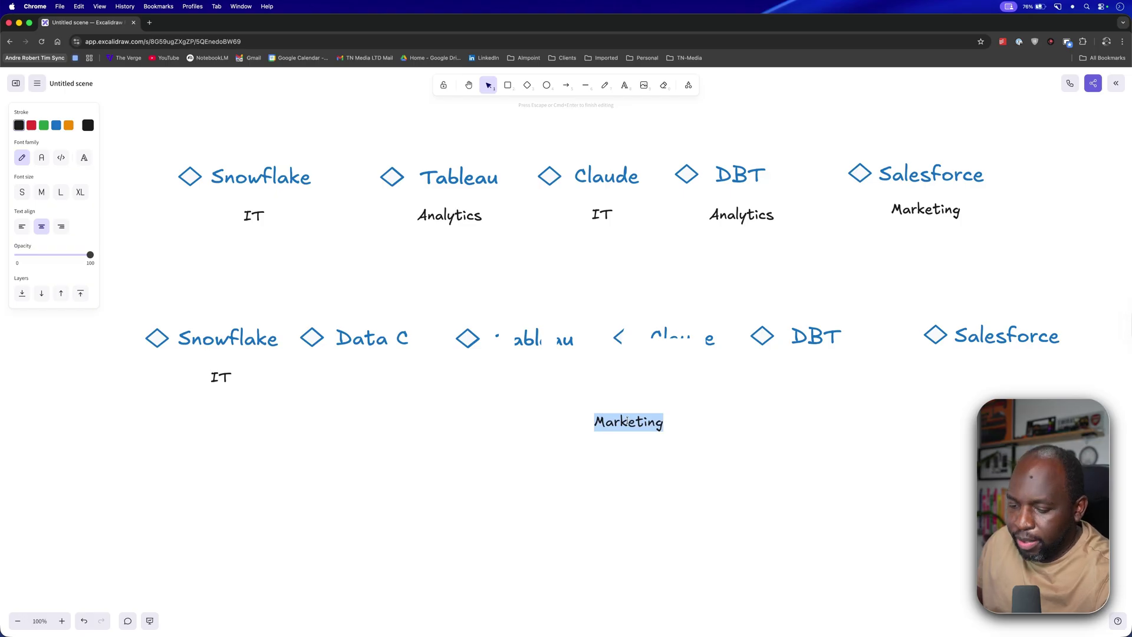
pyautogui.write('Salesforce')
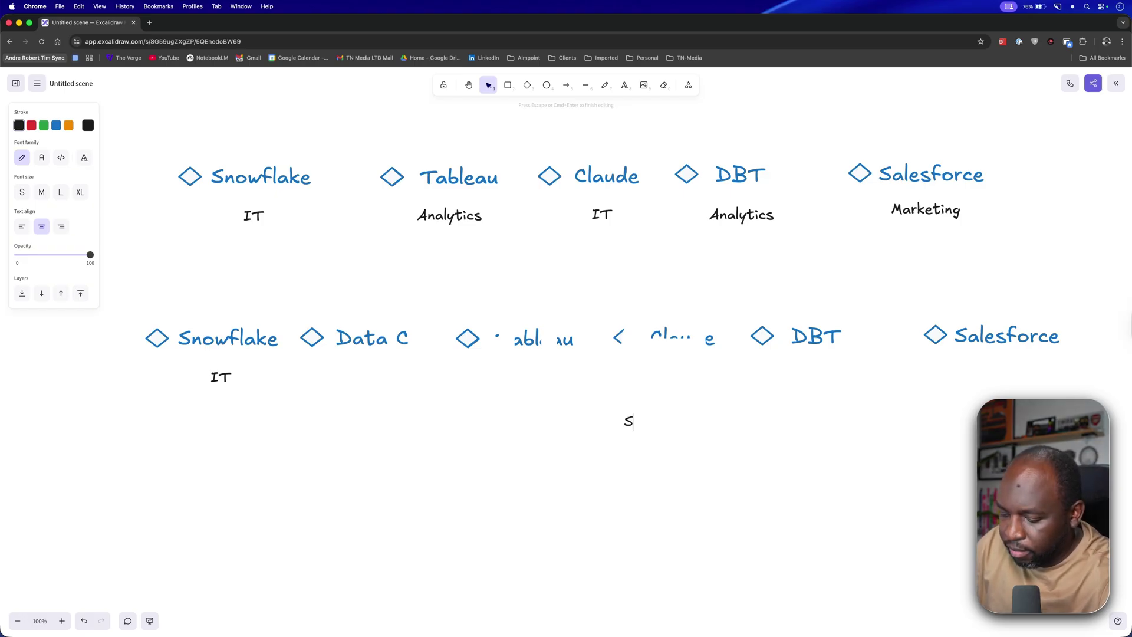
pyautogui.click(705, 503)
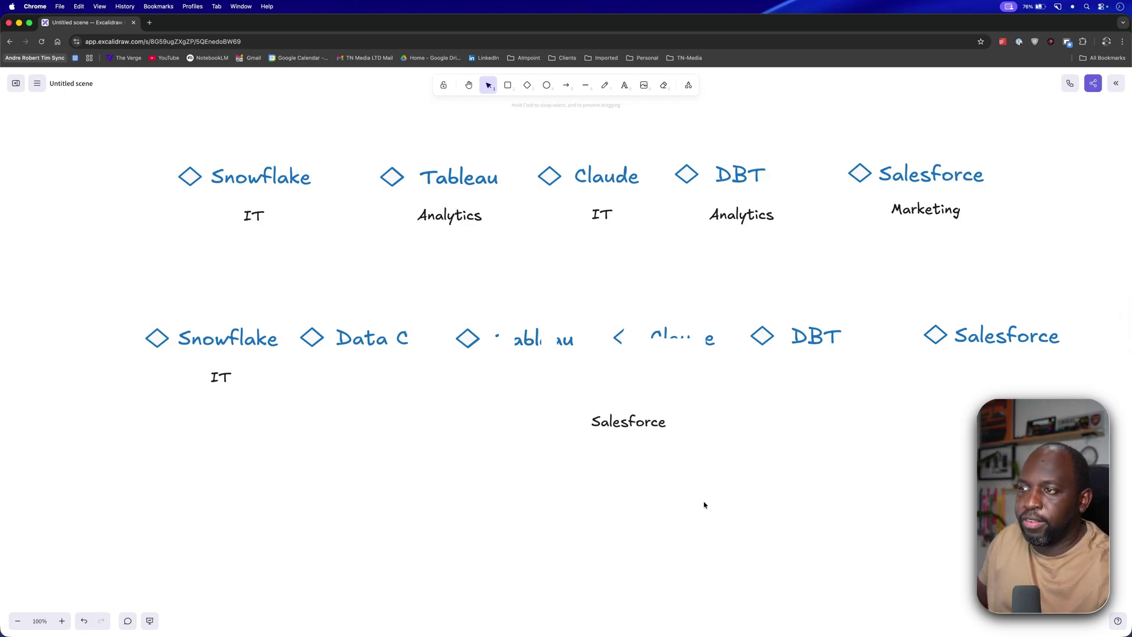
pyautogui.click(508, 85)
pyautogui.moveTo(294, 307); pyautogui.dragTo(1091, 376)
# Send the new box behind the tool logos and move the Salesforce caption above its left end
pyautogui.rightClick(827, 342)
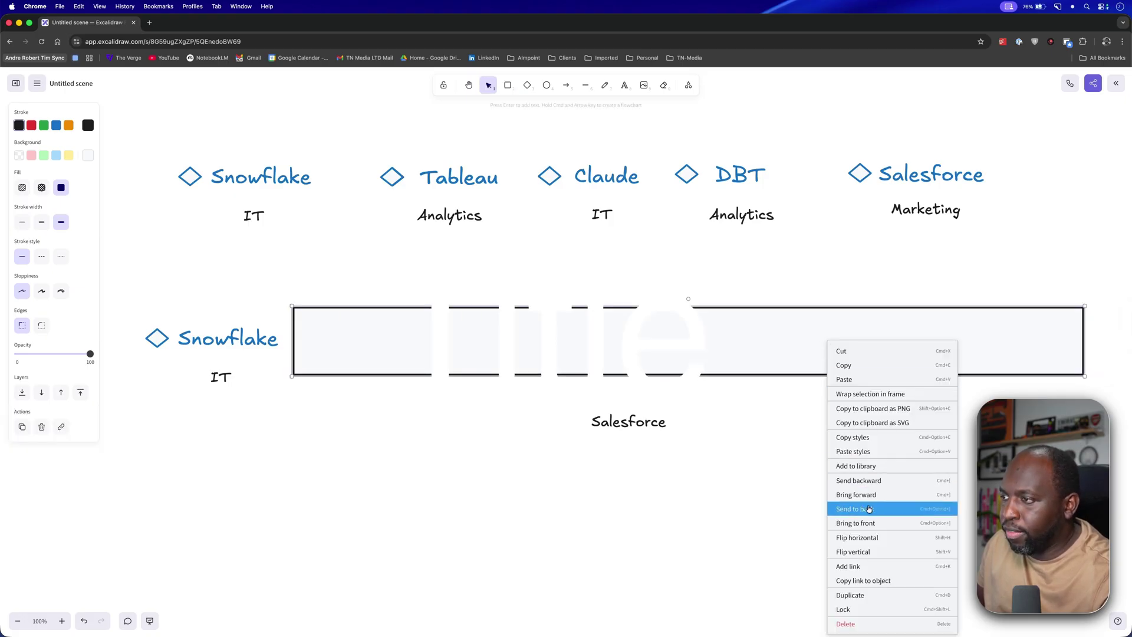
pyautogui.click(844, 509)
pyautogui.click(589, 446)
pyautogui.moveTo(629, 421); pyautogui.dragTo(335, 295)
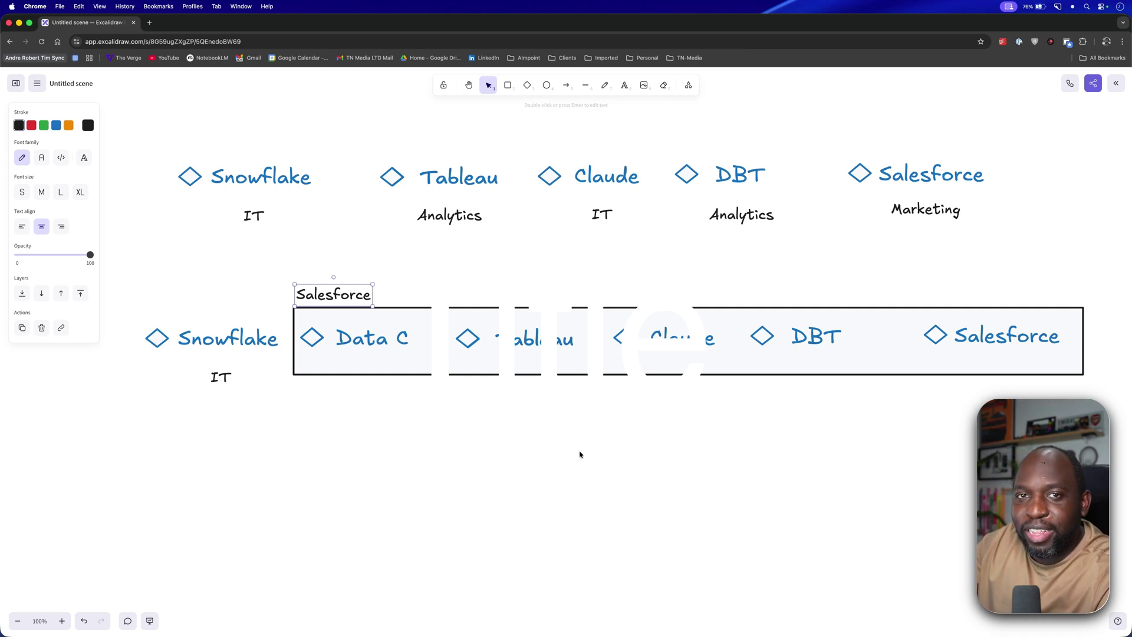
# Scroll the canvas down past the boxed tool row toward the next section
pyautogui.scroll(-2, 579, 454)
pyautogui.hscroll(-2, 580, 454)
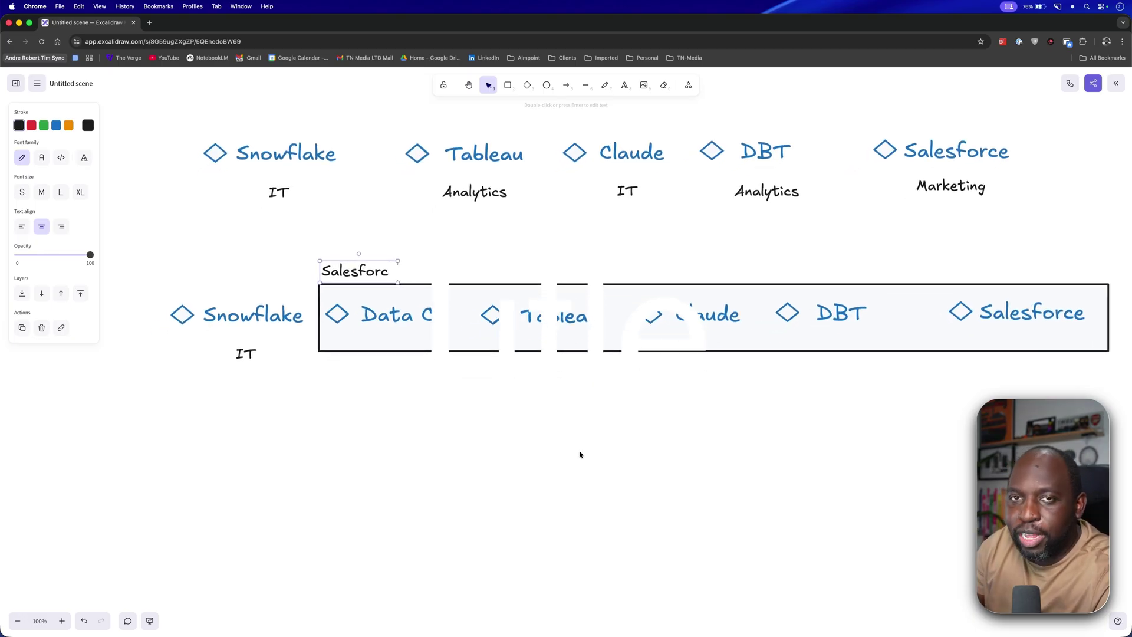
pyautogui.scroll(-2, 579, 454)
pyautogui.hscroll(2, 579, 454)
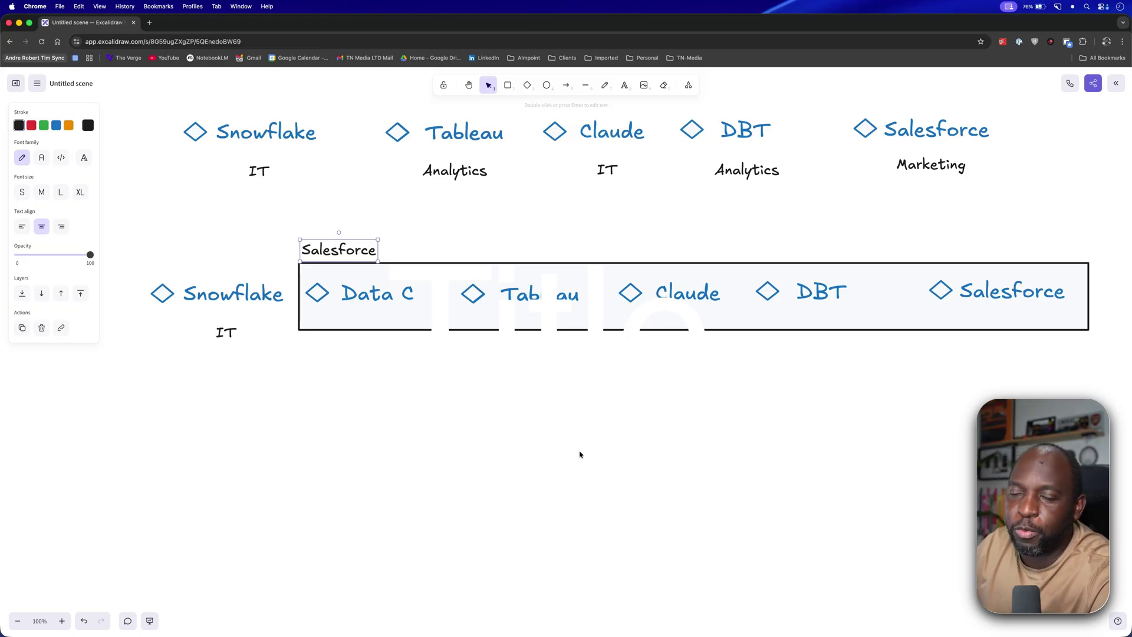
pyautogui.scroll(-15, 580, 454)
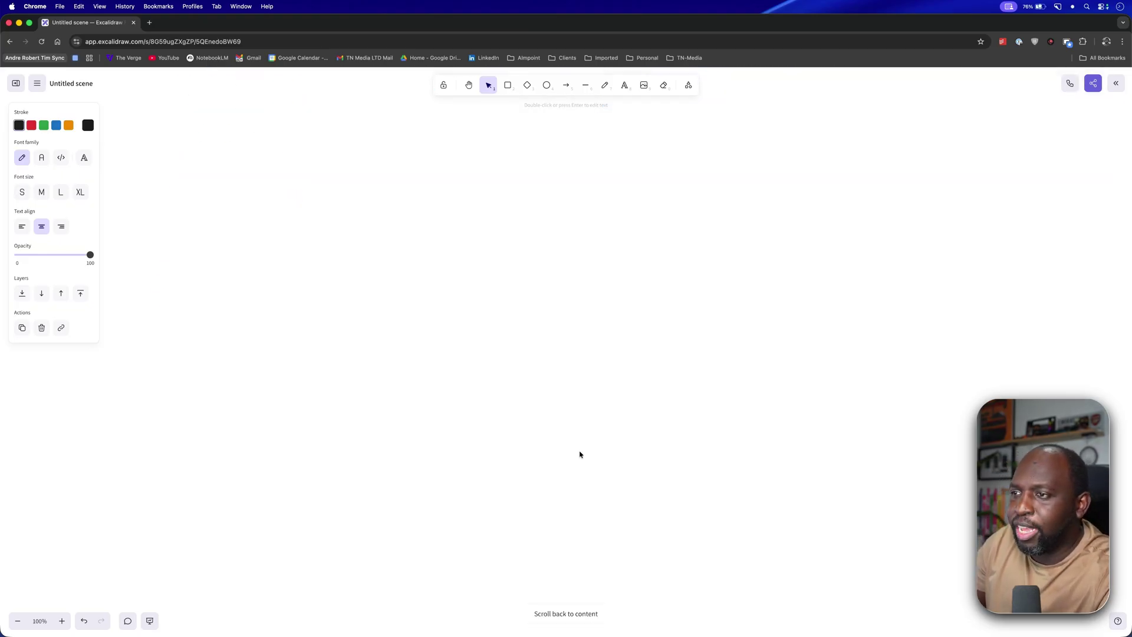
# Scroll to frame the 'Dashboard with 4 charts' list with its 10 users, 5 interactions and event steps
pyautogui.scroll(-5, 579, 454)
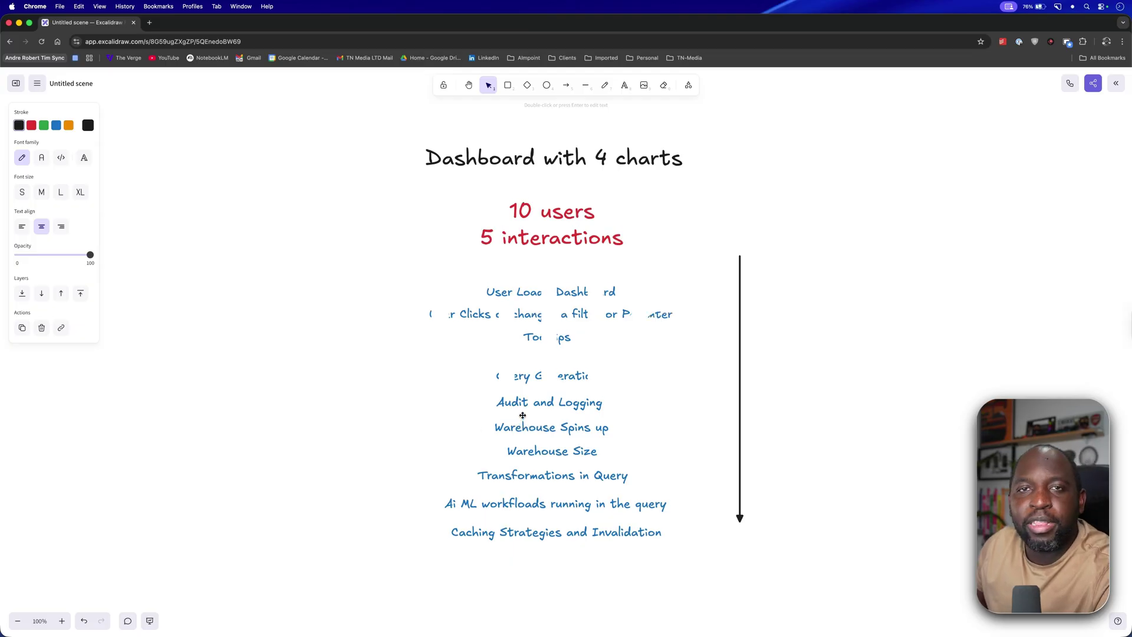
pyautogui.scroll(1, 523, 414)
pyautogui.scroll(-1, 523, 414)
pyautogui.scroll(-1, 523, 415)
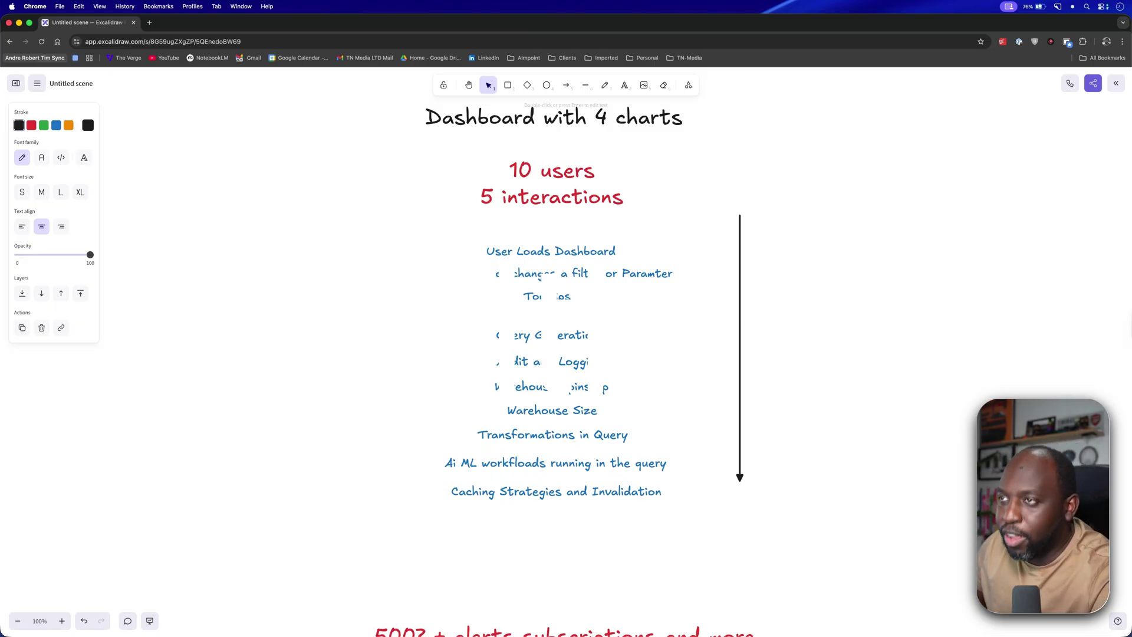
pyautogui.scroll(-2, 429, 80)
pyautogui.scroll(2, 429, 79)
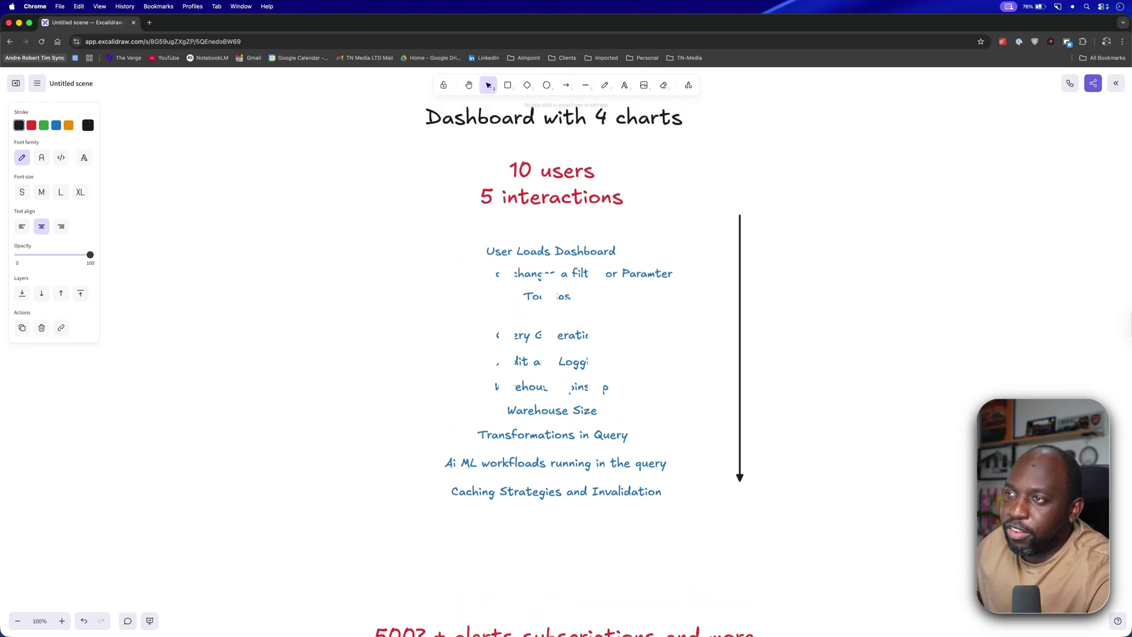
pyautogui.scroll(1, 466, 344)
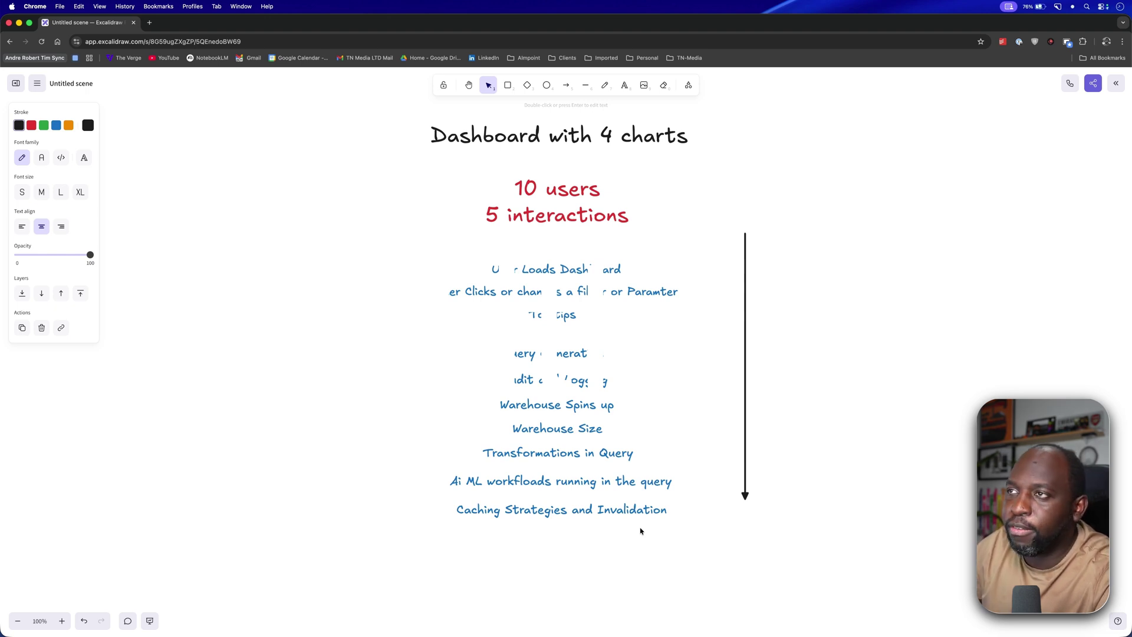
pyautogui.scroll(-5, 640, 531)
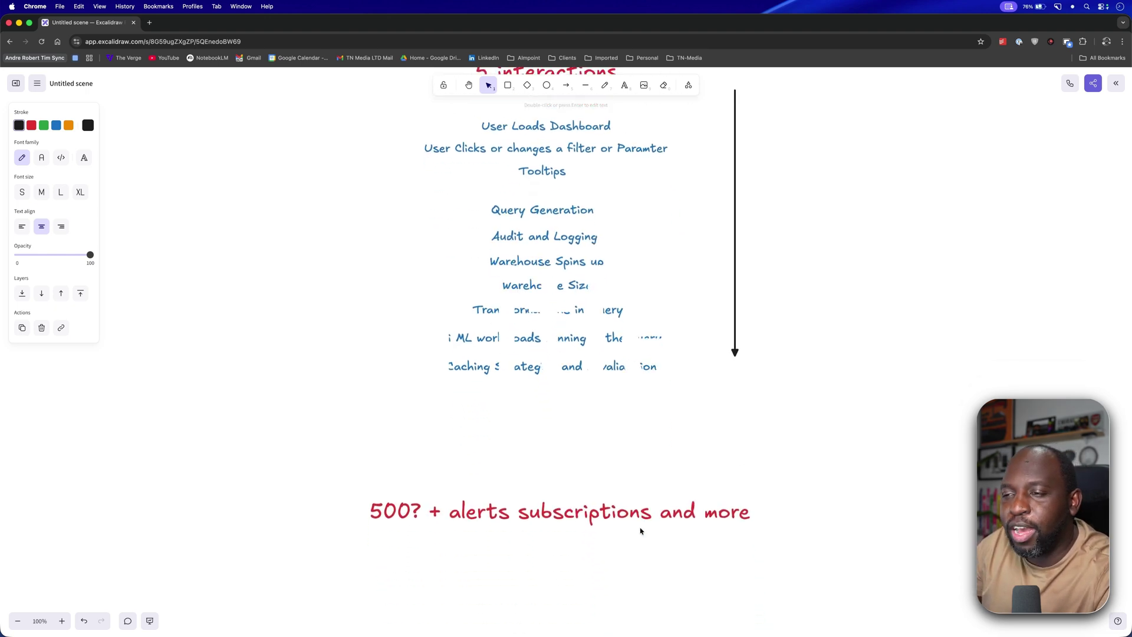
# Scroll down to show the red '500? + alerts subscriptions and more' note below 'Caching Strategies and Invalidation'
pyautogui.scroll(-2, 641, 530)
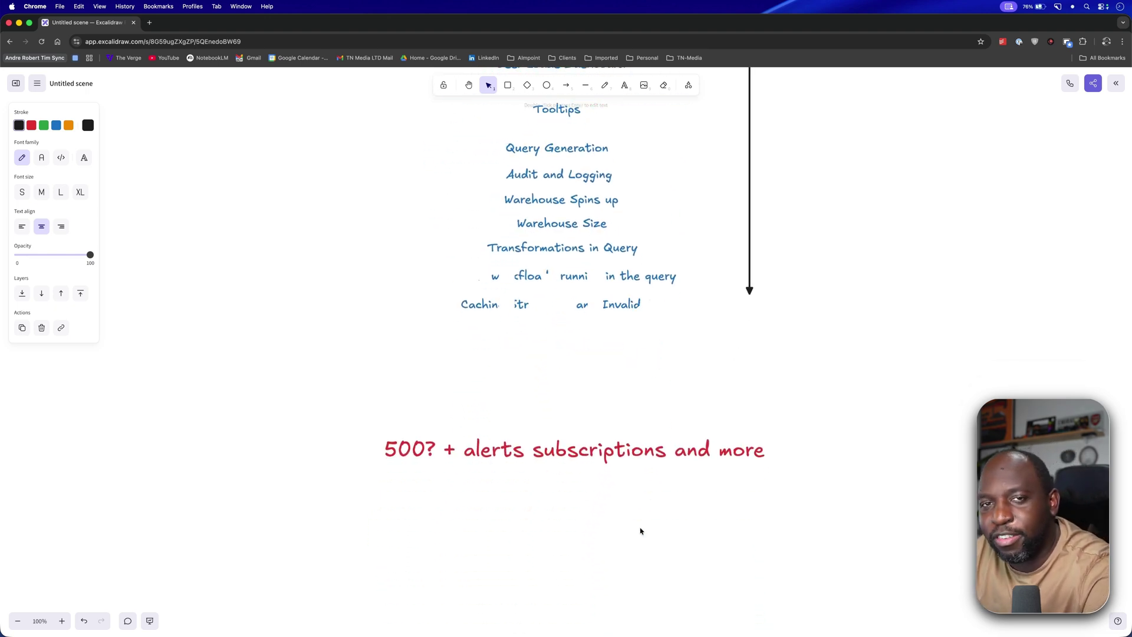